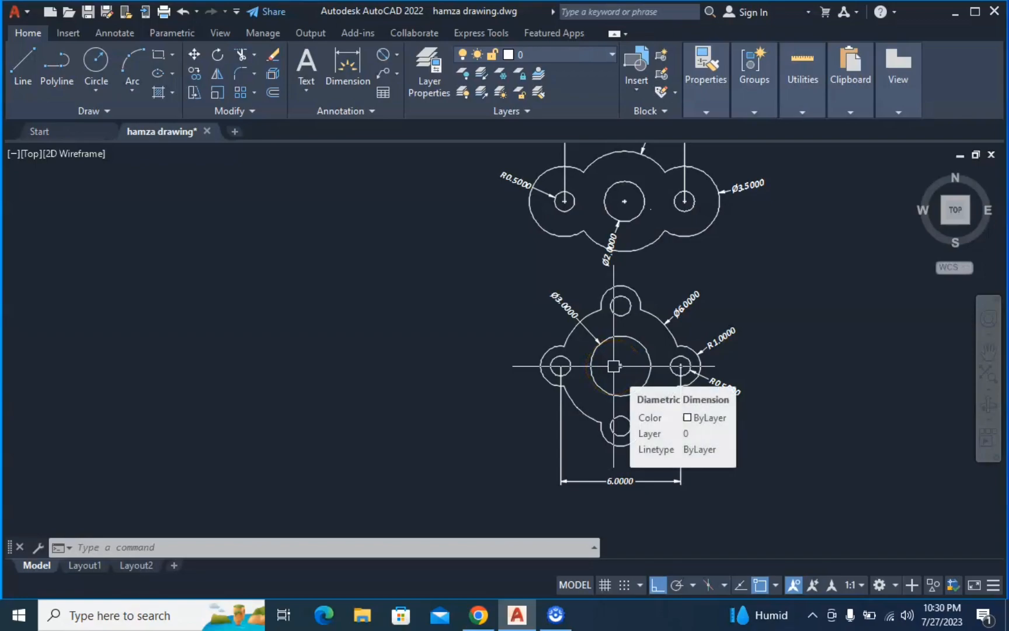
pyautogui.click(616, 360)
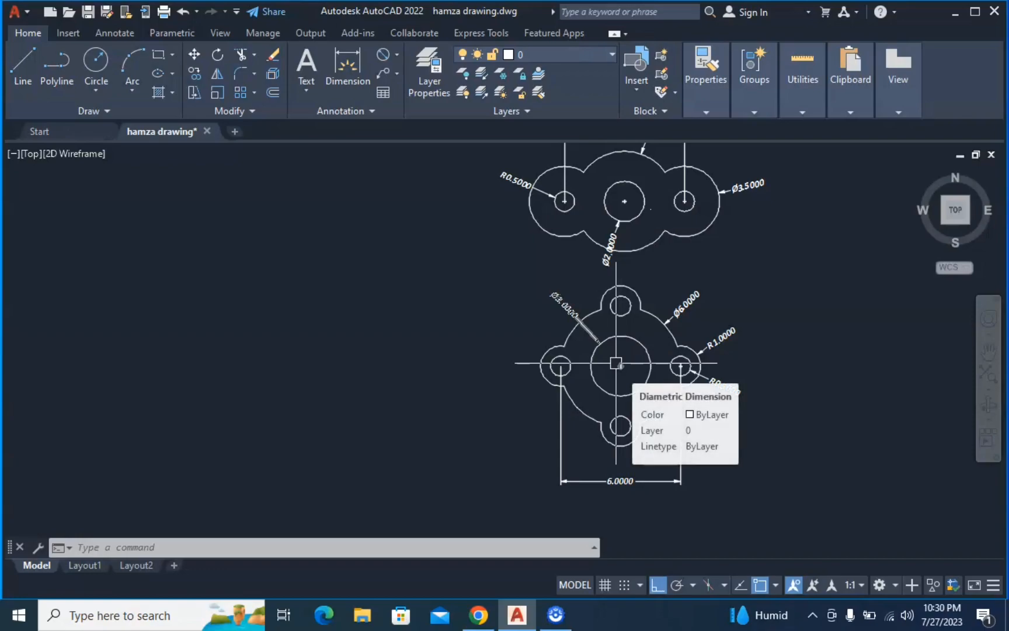
pyautogui.moveTo(614, 342)
pyautogui.mouseDown(button='middle')
pyautogui.moveTo(627, 408)
pyautogui.moveTo(658, 354)
pyautogui.mouseUp(button='middle')
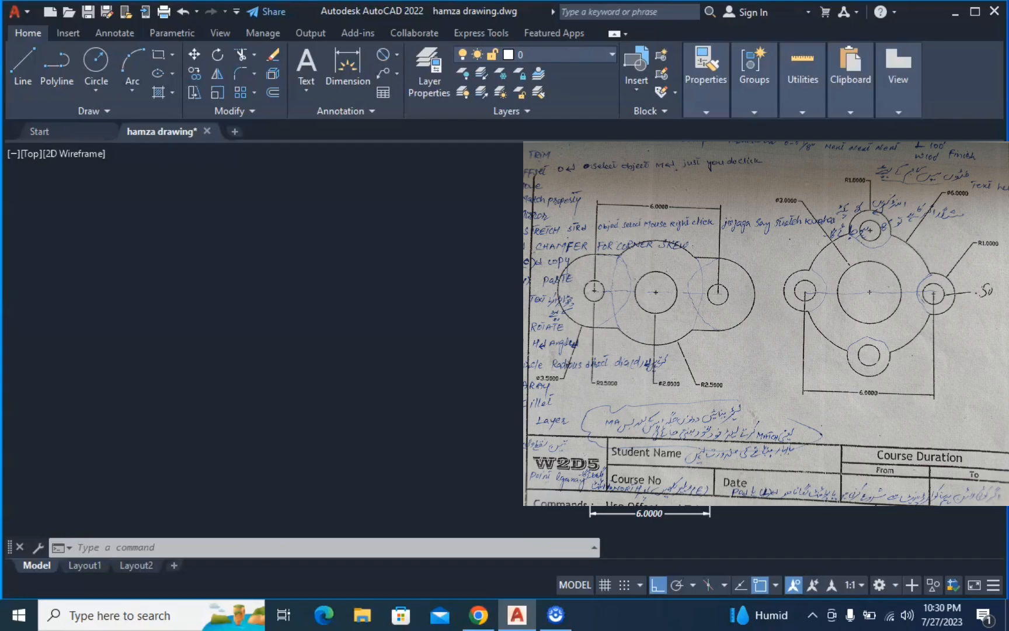
pyautogui.moveTo(509, 384); pyautogui.dragTo(522, 368, button='middle')
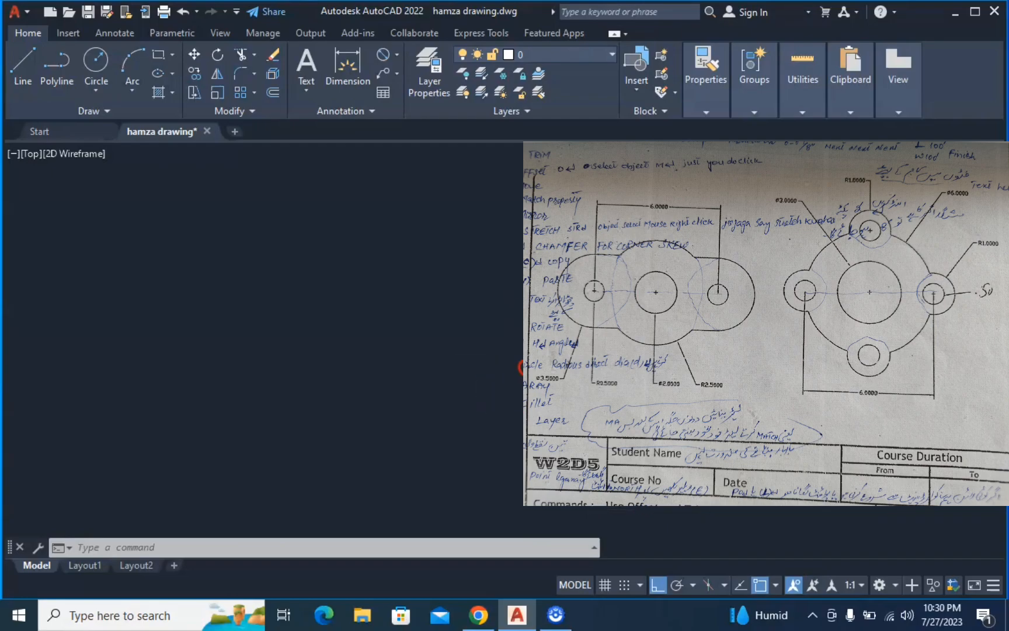
pyautogui.scroll(2, 703, 327)
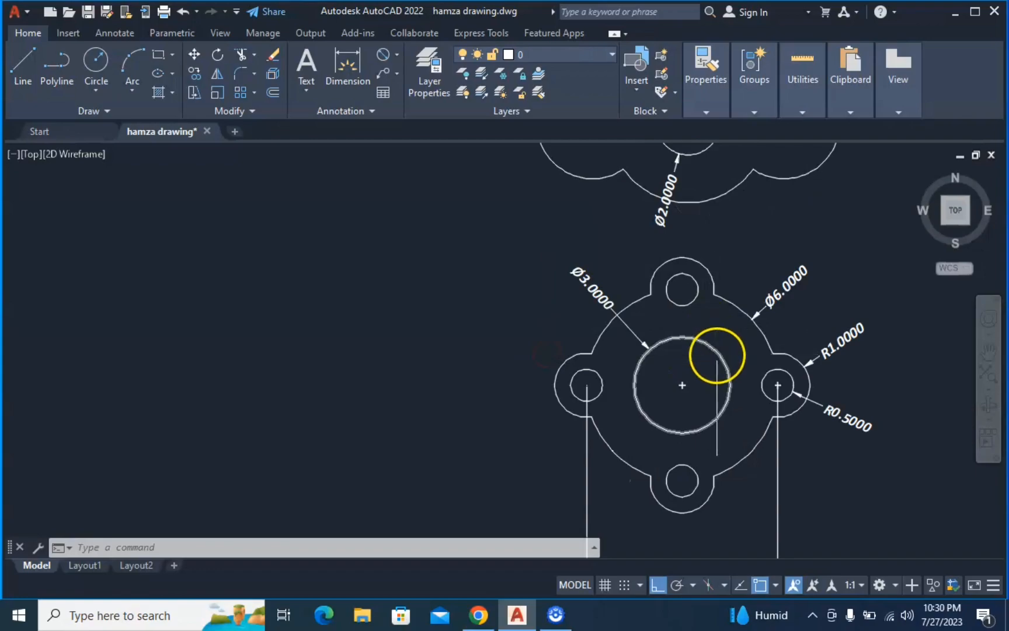
pyautogui.moveTo(712, 356); pyautogui.dragTo(718, 309, button='middle')
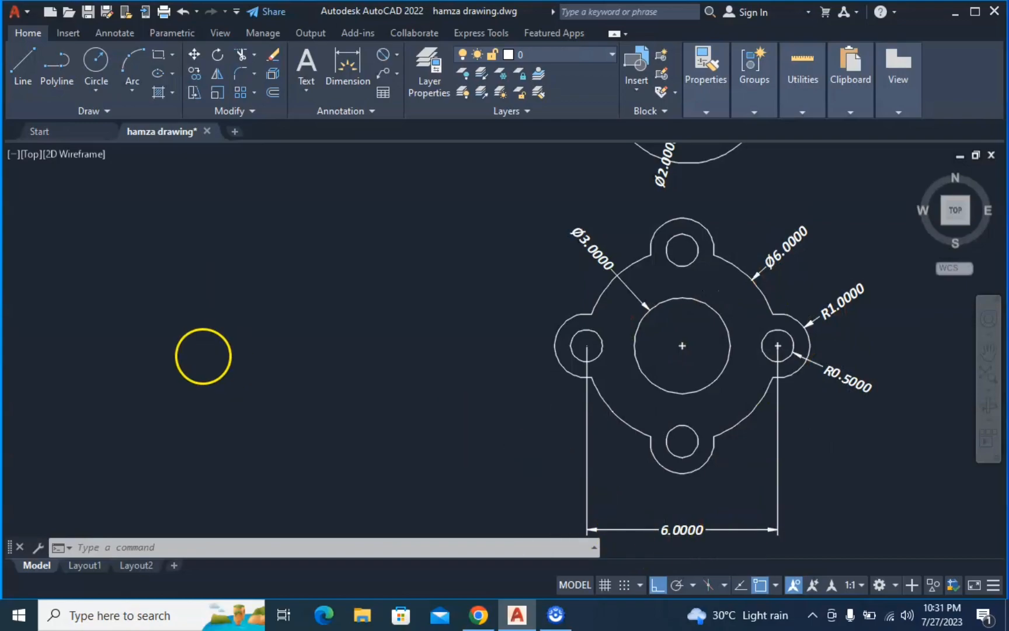
# Draw a circle with a diameter of 3 in the empty area left of the dimensioned reference flange.
pyautogui.moveTo(152, 388); pyautogui.dragTo(163, 393, button='middle')
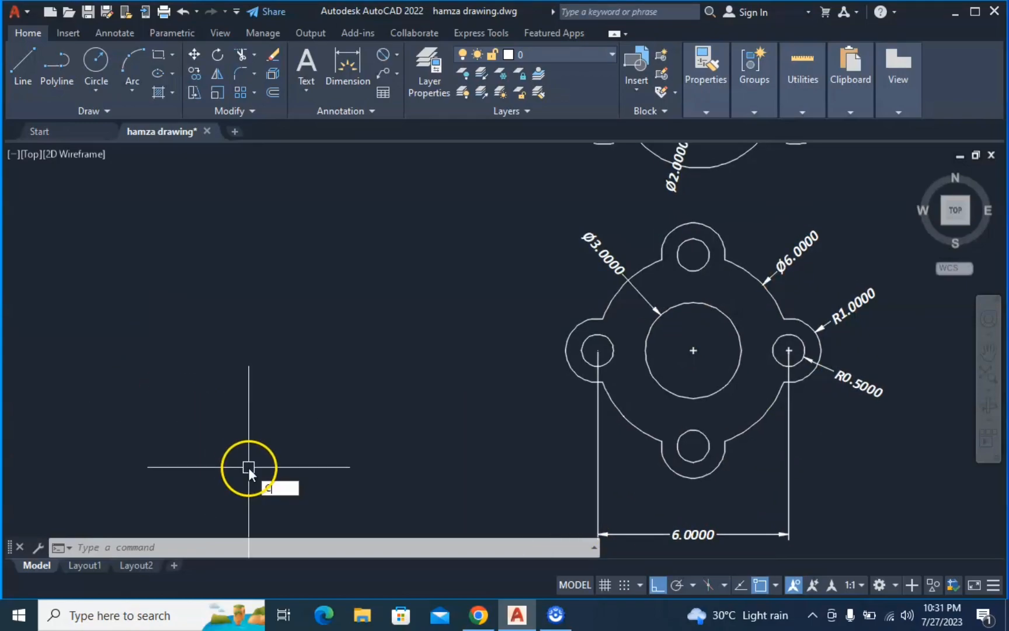
pyautogui.press('Return')
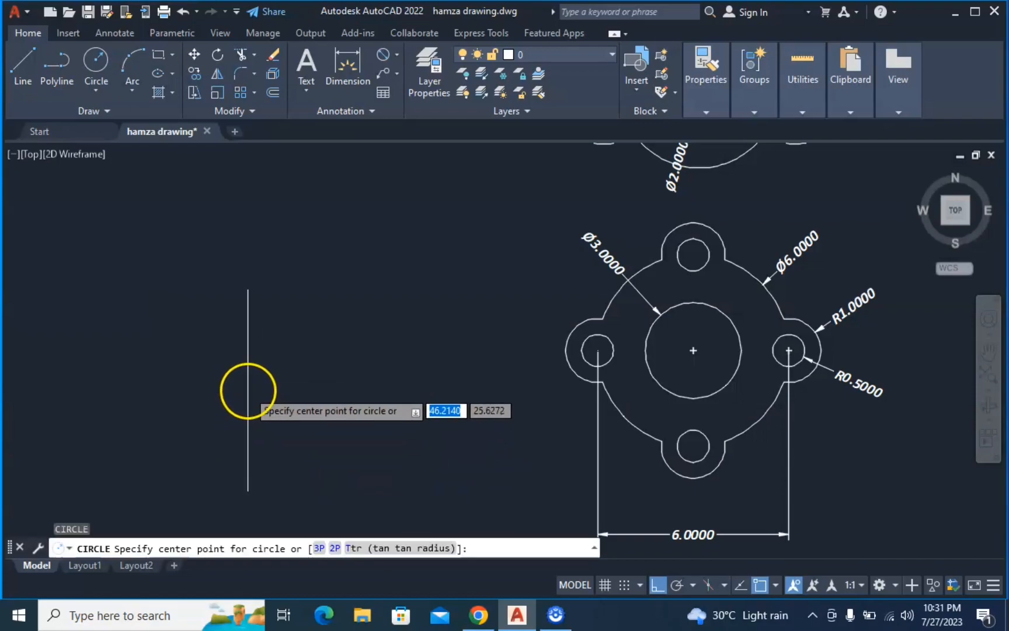
pyautogui.click(249, 391)
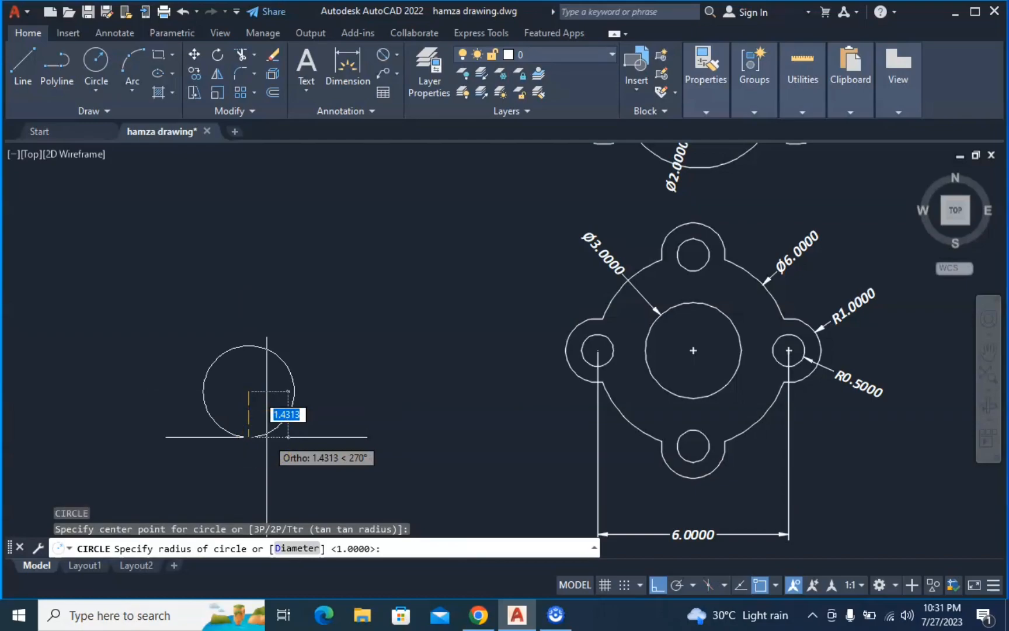
pyautogui.write('d')
pyautogui.press('Return')
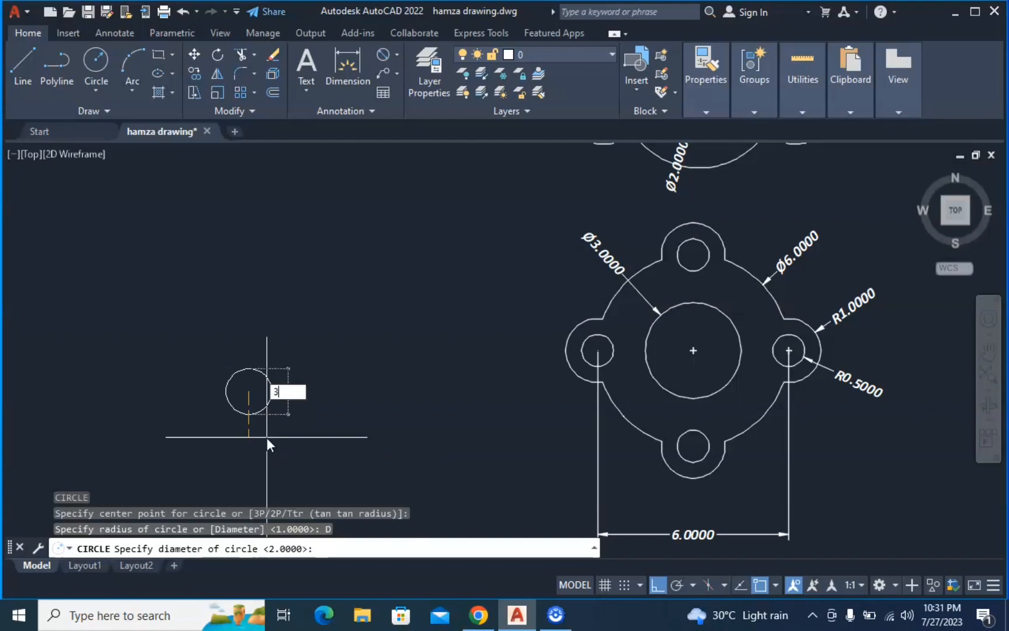
pyautogui.write('3')
pyautogui.press('Return')
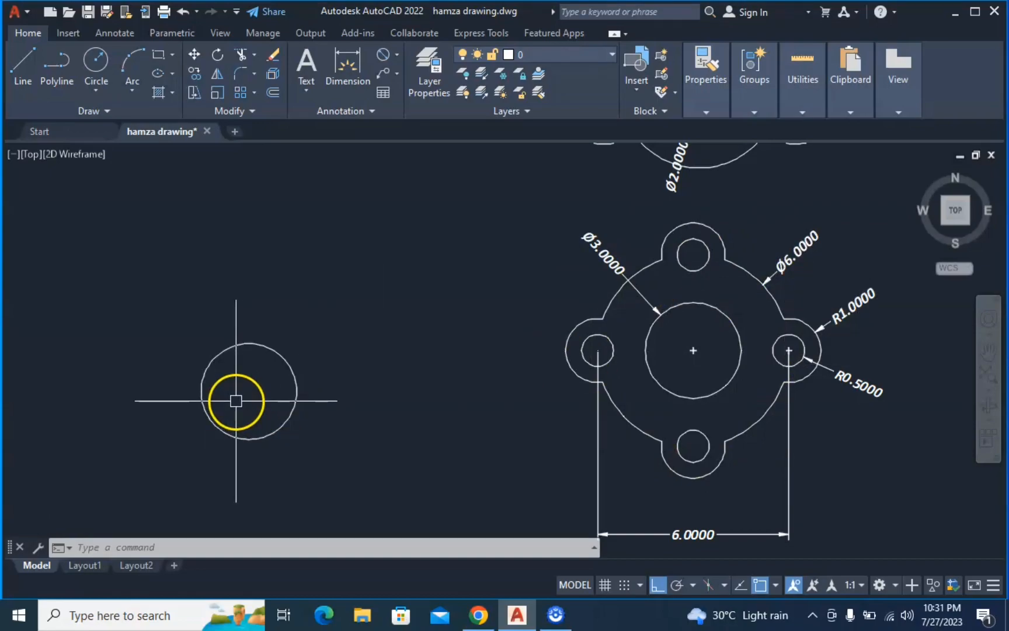
# Draw a circle with a diameter of 6 concentric with the 3-diameter circle.
pyautogui.press('Return')
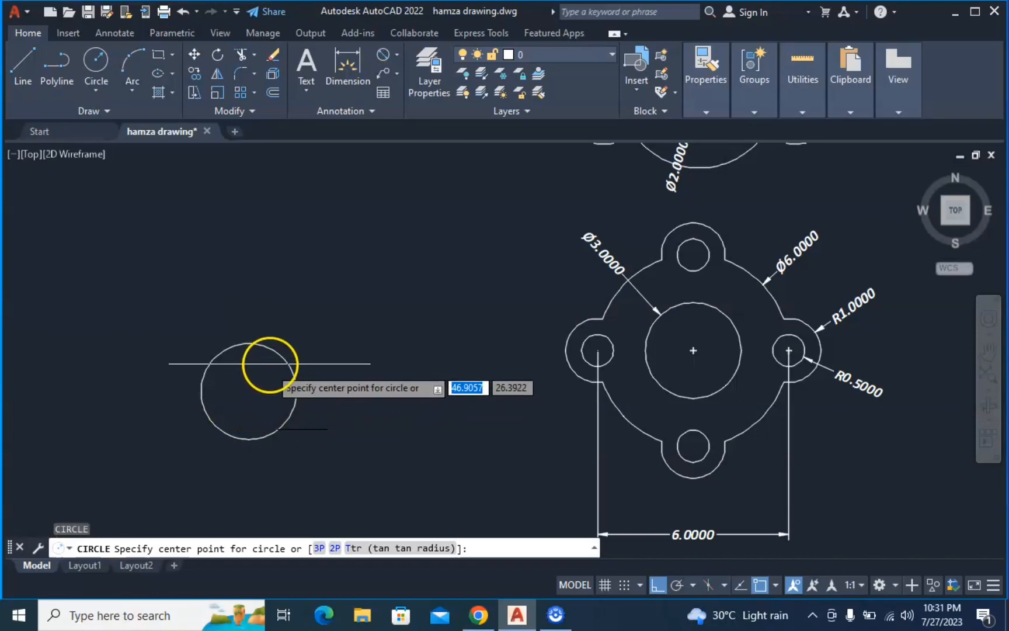
pyautogui.click(243, 395)
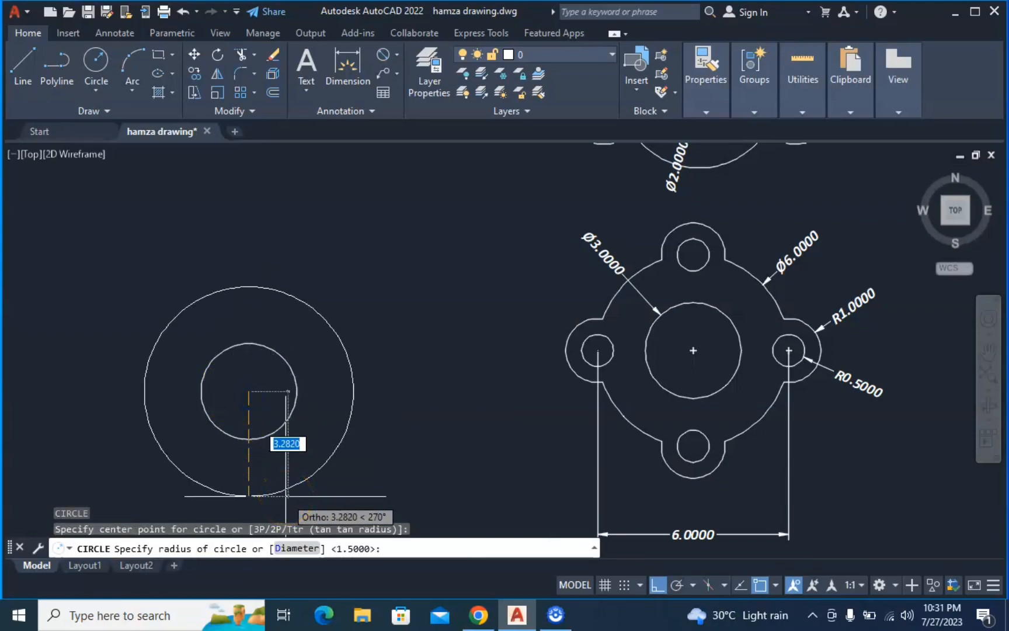
pyautogui.write('D')
pyautogui.press('Return')
pyautogui.write('6')
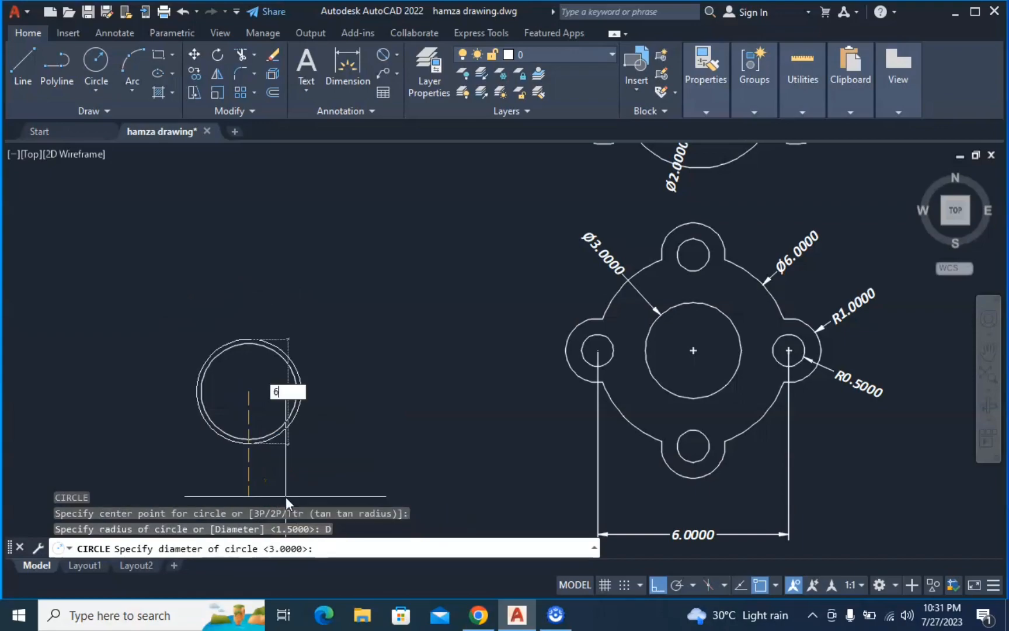
pyautogui.press('Return')
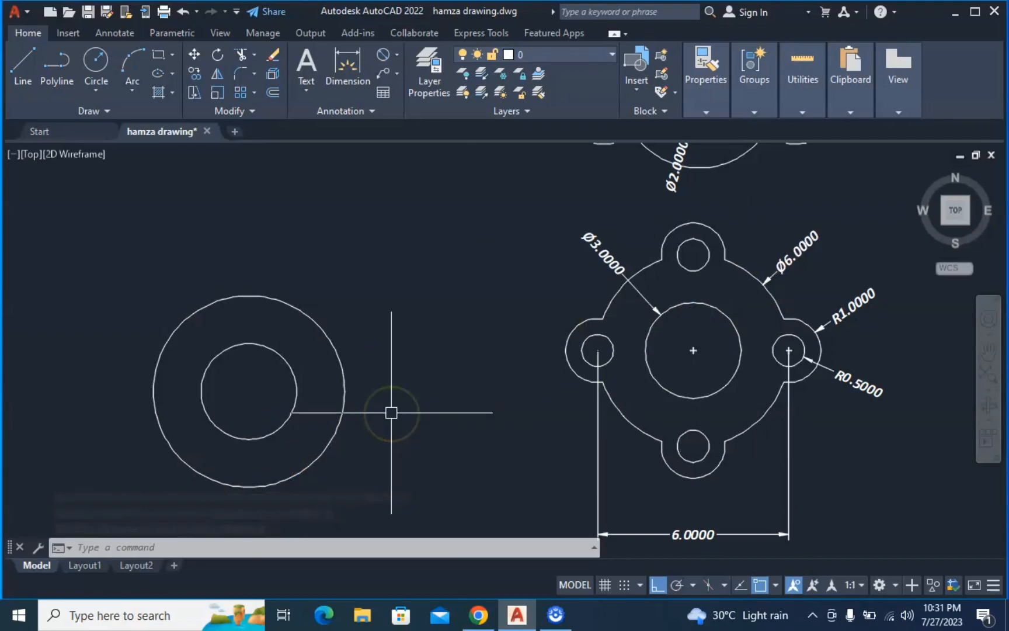
# Draw a circle with a radius of 0.5 centred on the right quadrant of the 6-diameter circle.
pyautogui.press('Return')
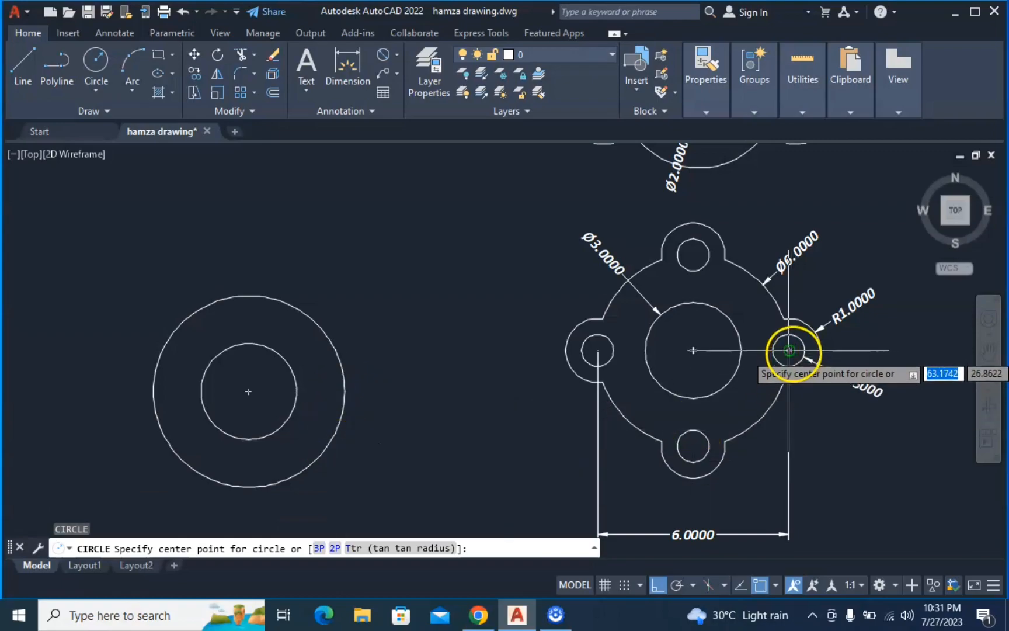
pyautogui.click(345, 391)
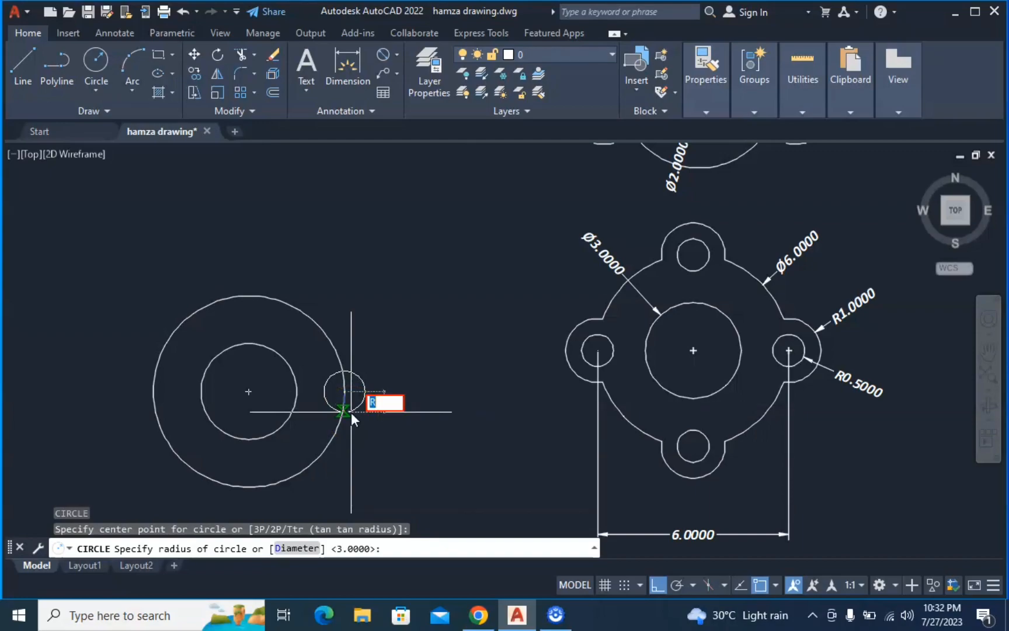
pyautogui.write('0.5')
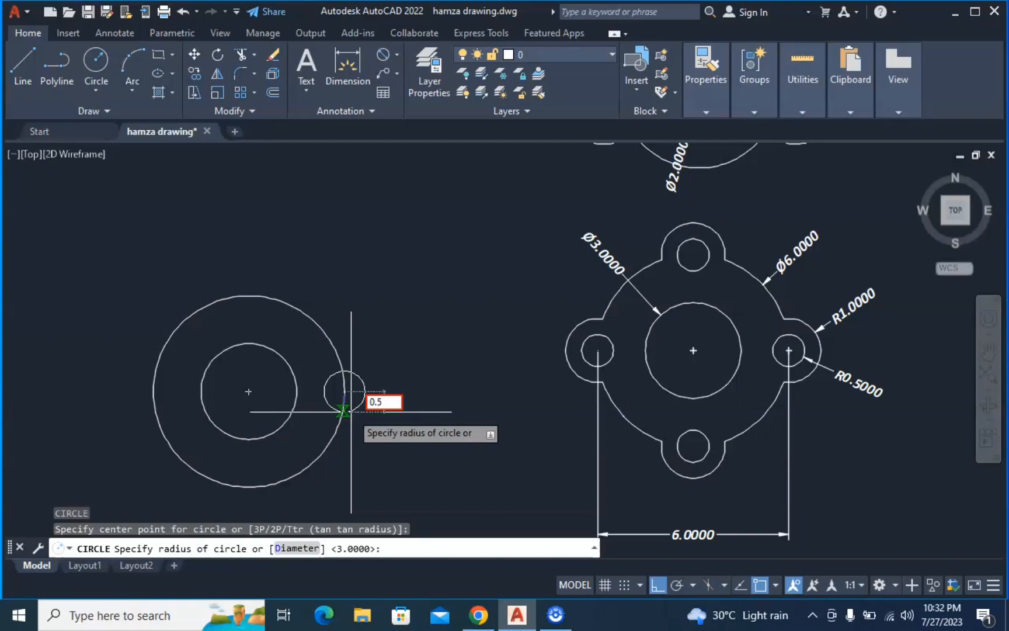
pyautogui.press('Return')
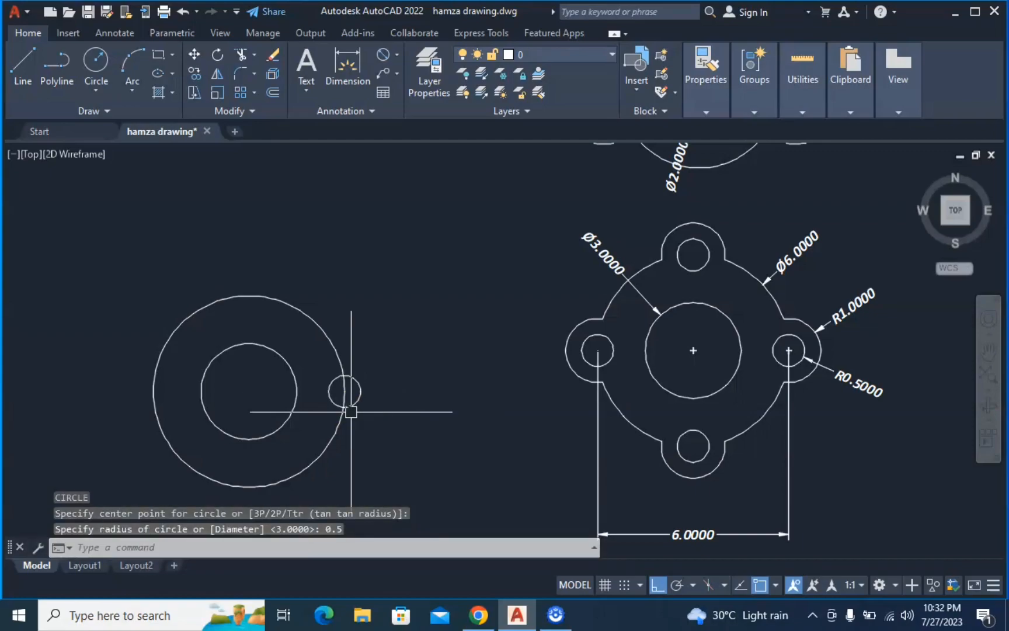
pyautogui.click(816, 337)
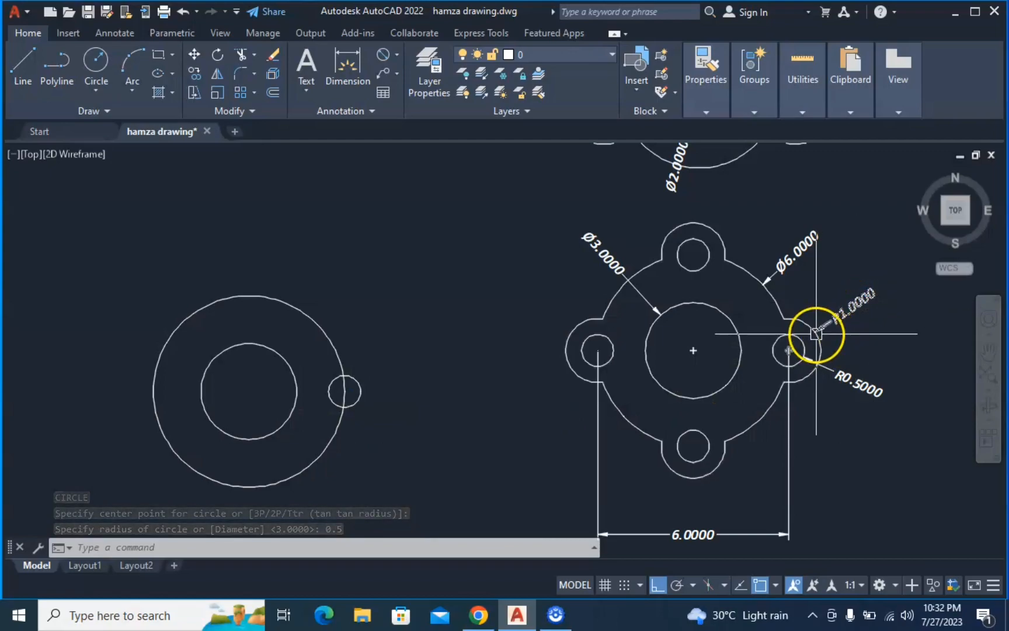
pyautogui.press('Escape')
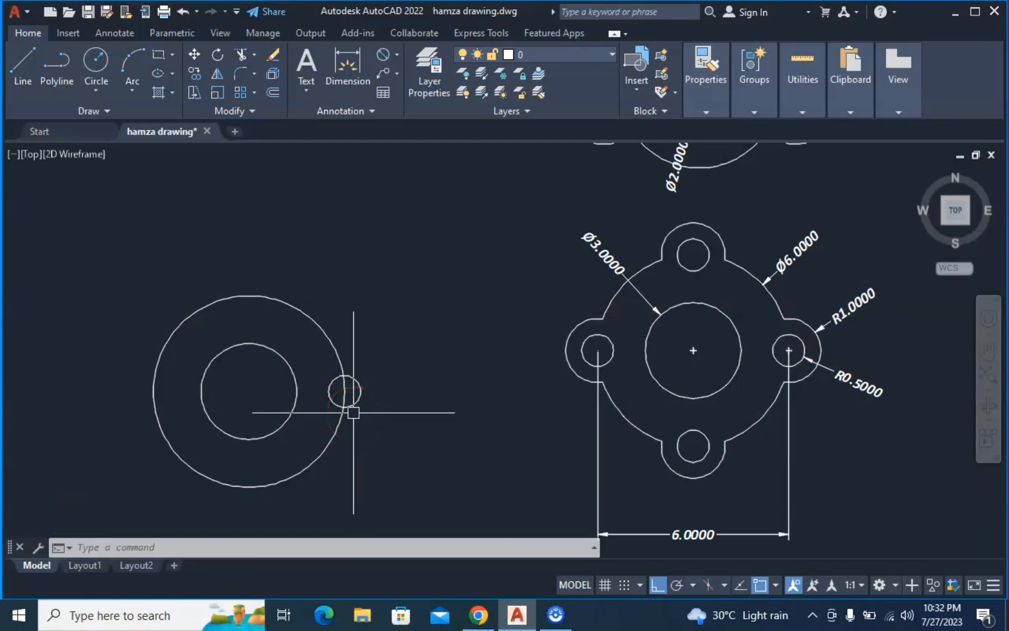
# Draw a circle with a radius of 1 concentric with the small circle on the large circle's right quadrant.
pyautogui.write('C')
pyautogui.press('Return')
pyautogui.click(345, 391)
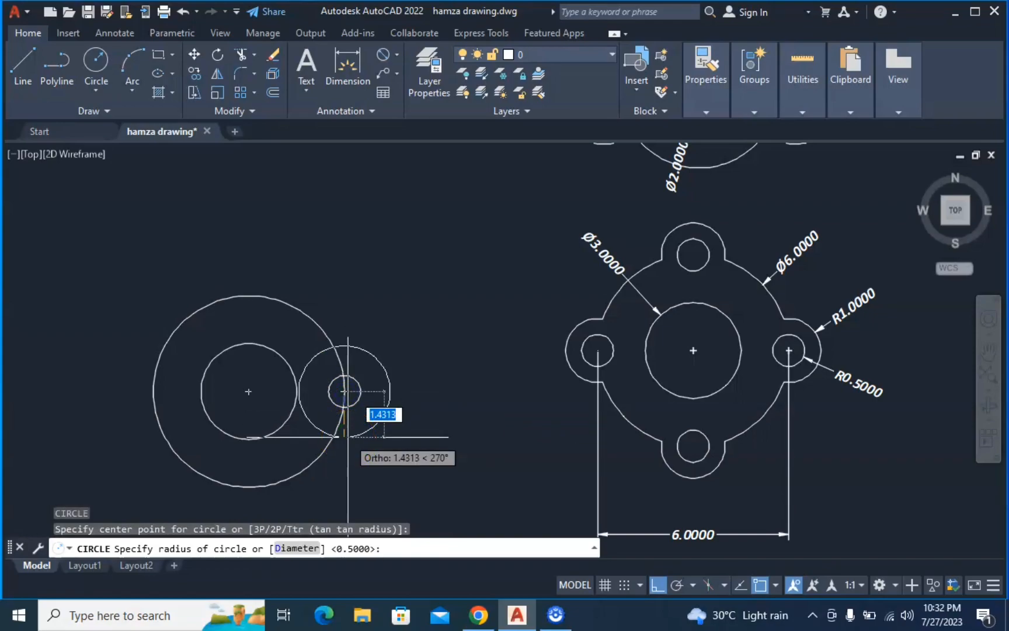
pyautogui.write('1')
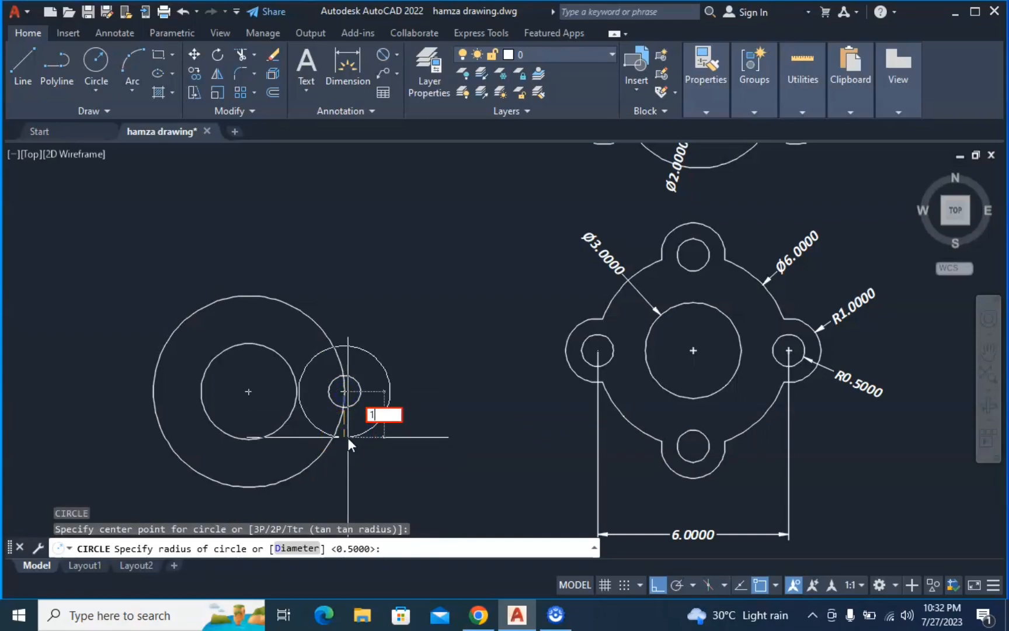
pyautogui.press('Return')
pyautogui.scroll(2, 350, 436)
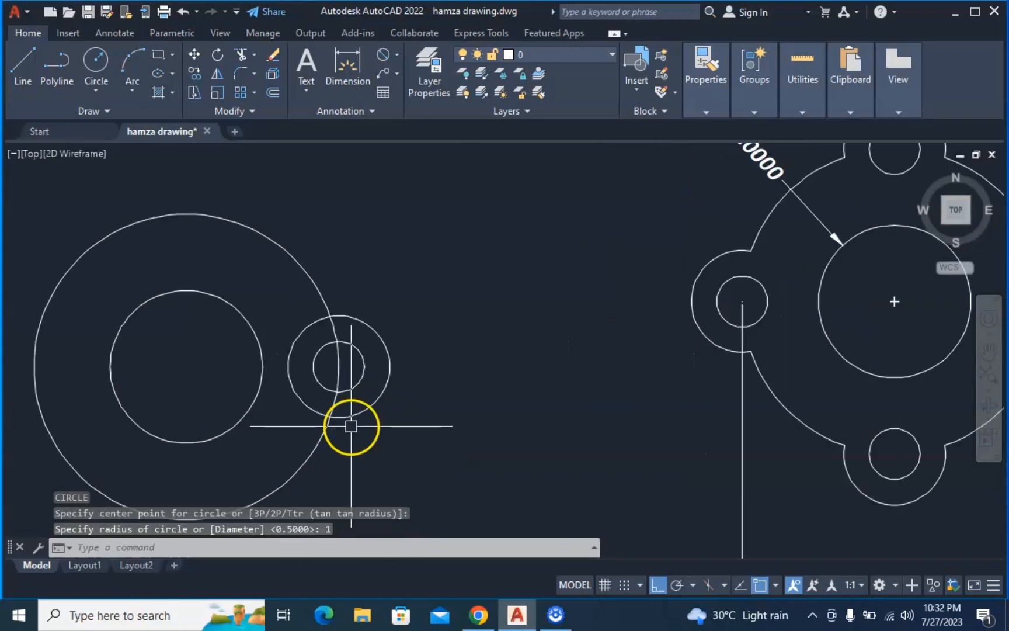
pyautogui.moveTo(339, 373); pyautogui.dragTo(451, 366, button='middle')
pyautogui.scroll(-2, 423, 380)
pyautogui.press('Escape')
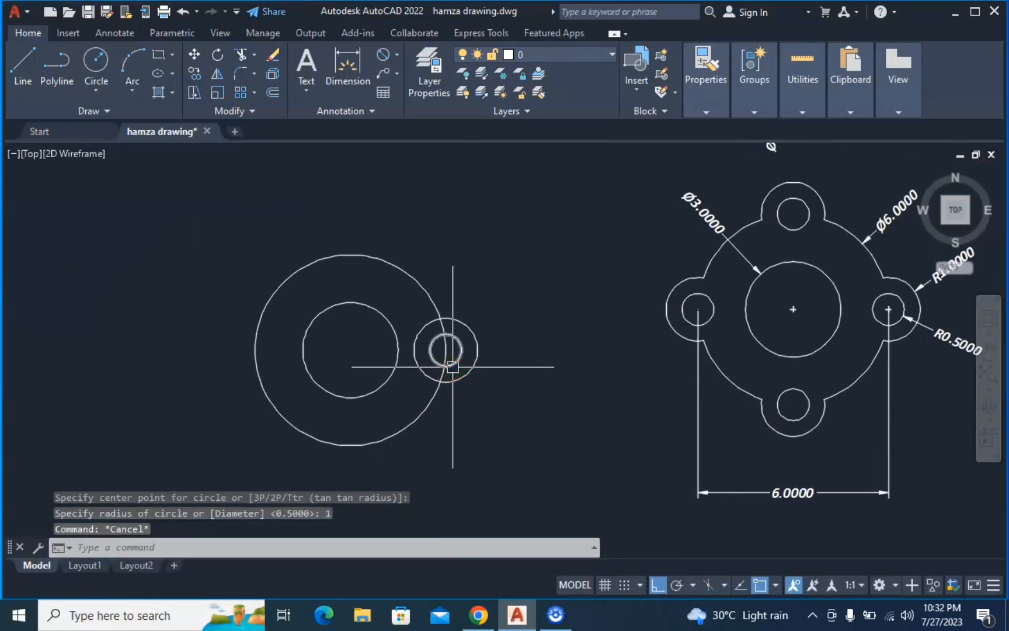
# Trim the large circle's arc inside the radius-1 lug and the lug's arc inside the large circle.
pyautogui.press('Return')
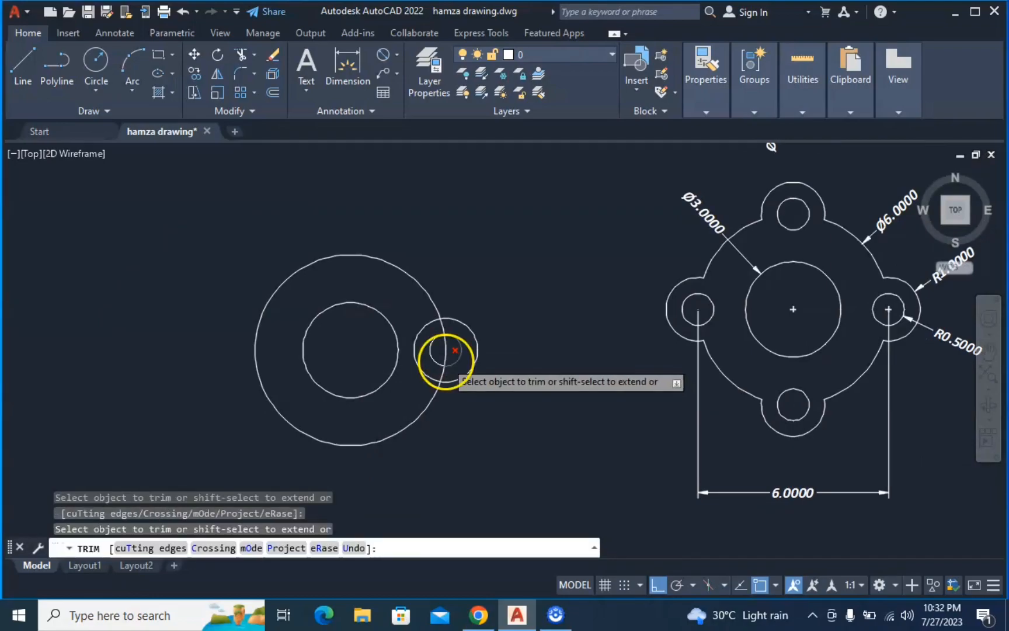
pyautogui.scroll(2, 444, 359)
pyautogui.click(442, 381)
pyautogui.click(445, 353)
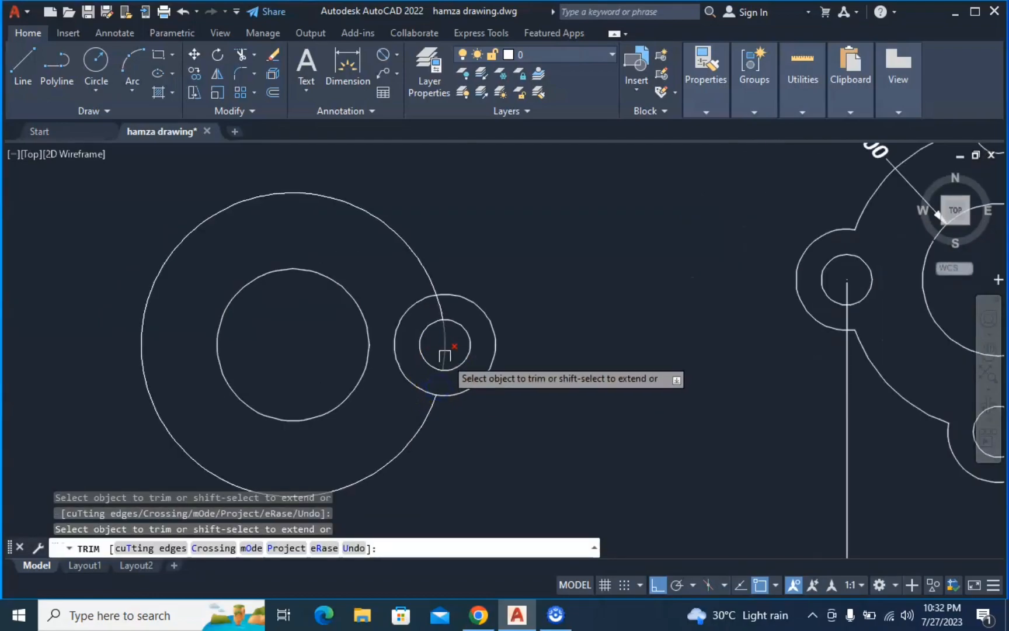
pyautogui.click(437, 312)
pyautogui.click(413, 311)
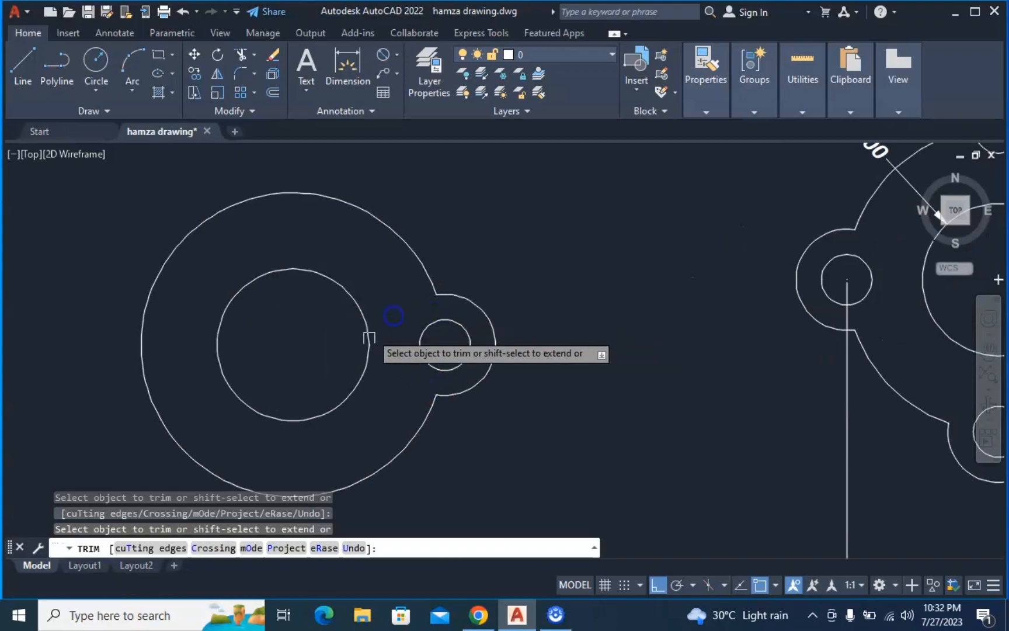
pyautogui.moveTo(410, 336); pyautogui.dragTo(469, 322, button='middle')
pyautogui.scroll(-2, 469, 322)
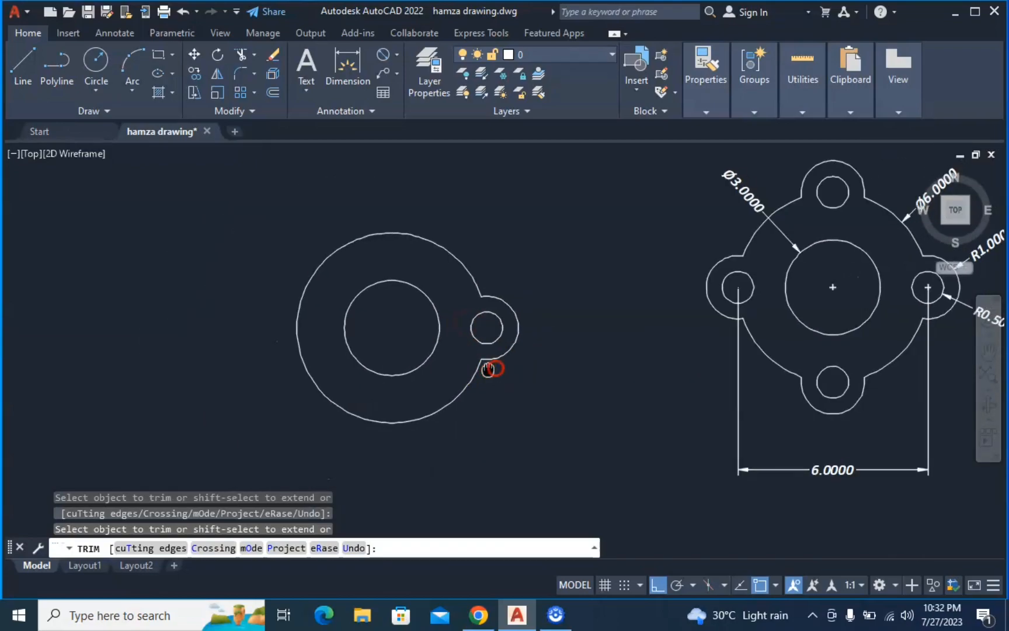
pyautogui.press('Escape')
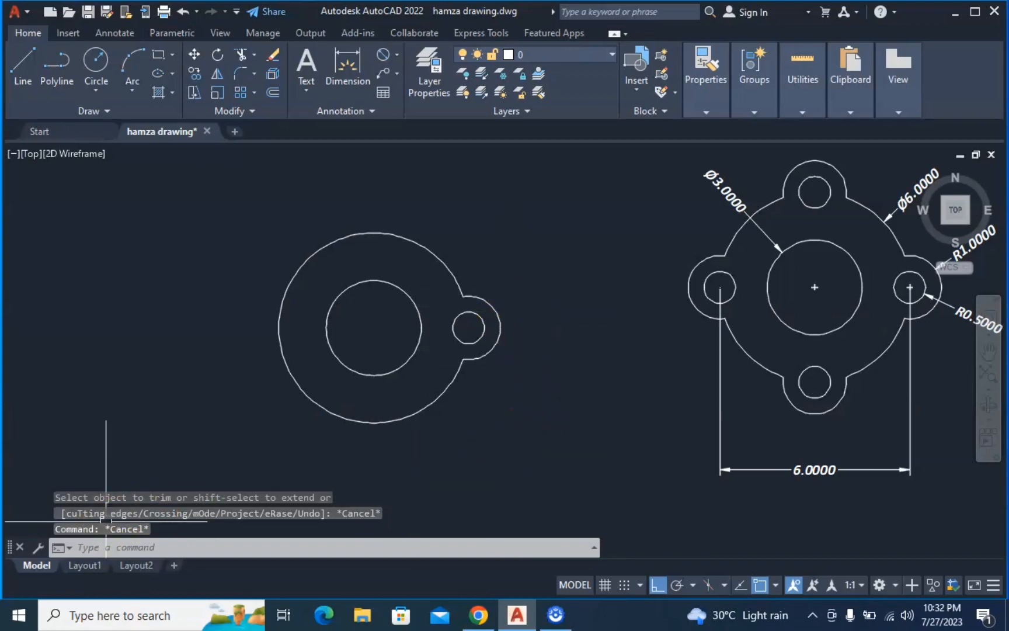
# Create a polar array of the right lug arc and its small hole around the centre of the large circle.
pyautogui.click(500, 272)
pyautogui.click(475, 372)
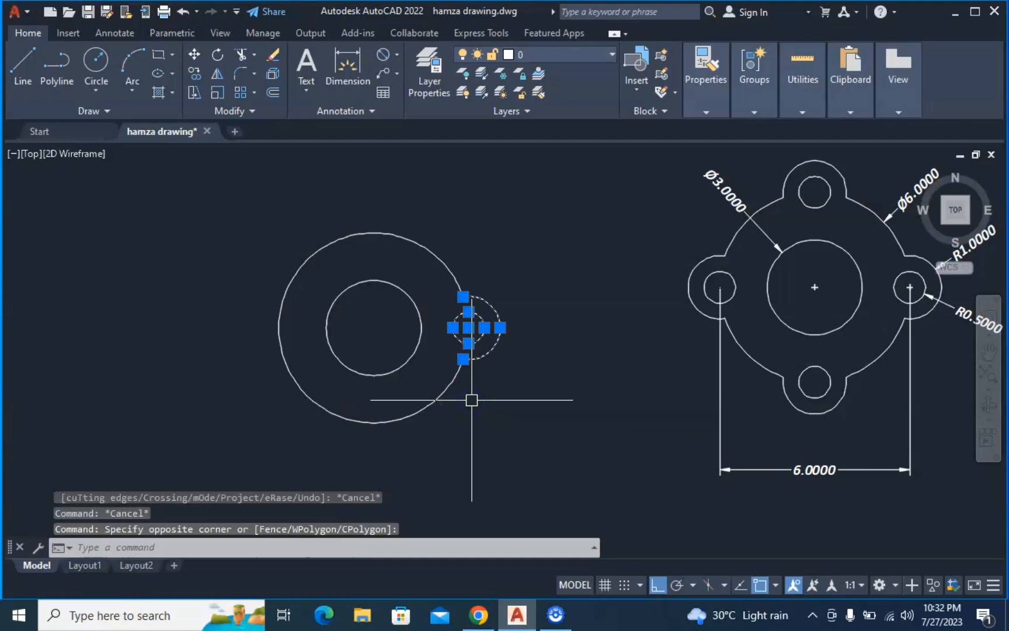
pyautogui.write('AR')
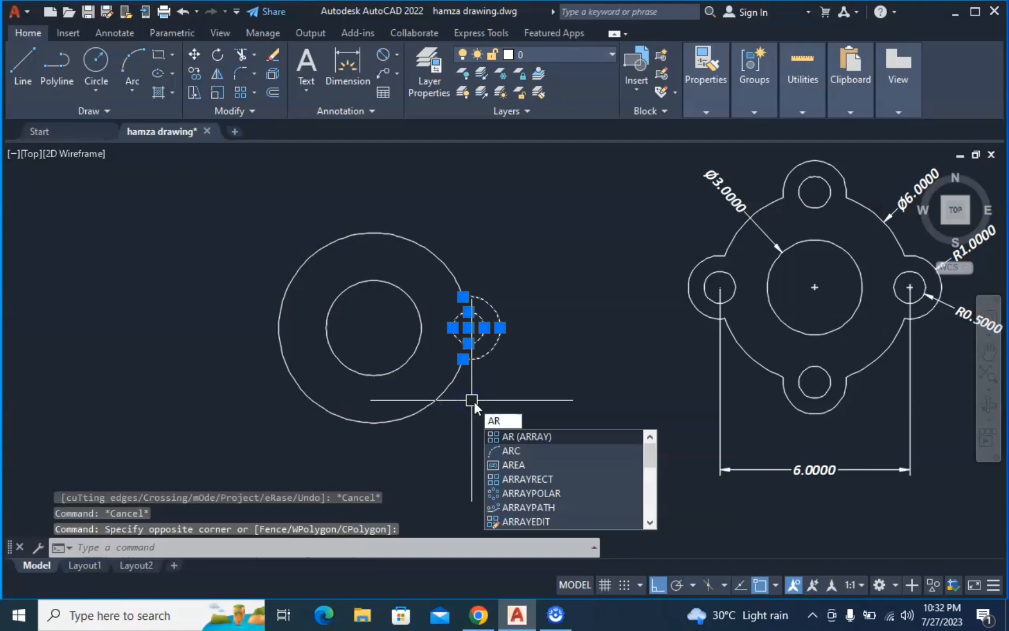
pyautogui.click(521, 438)
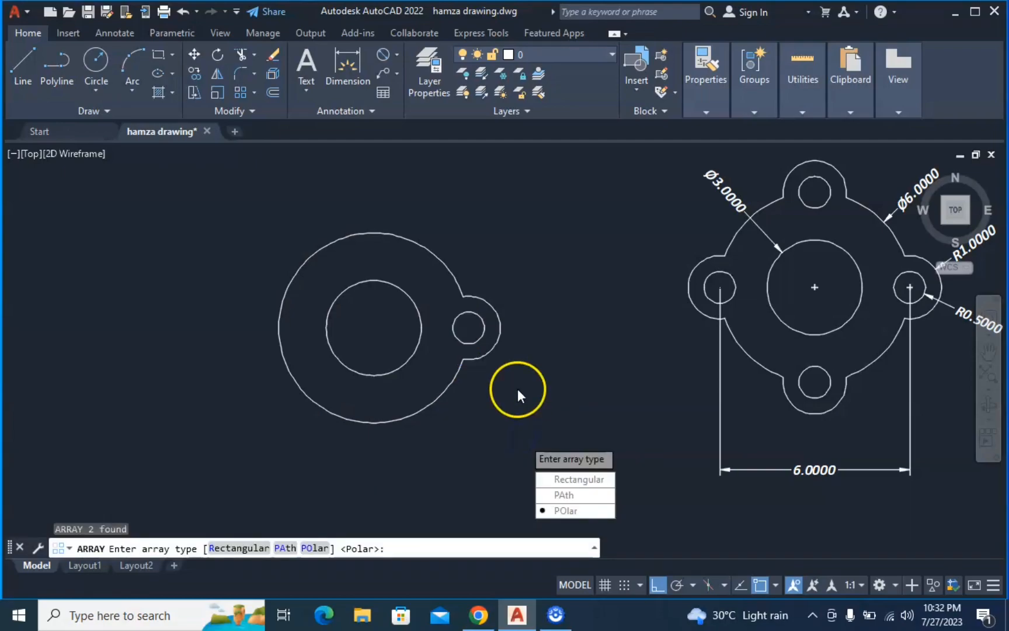
pyautogui.click(570, 510)
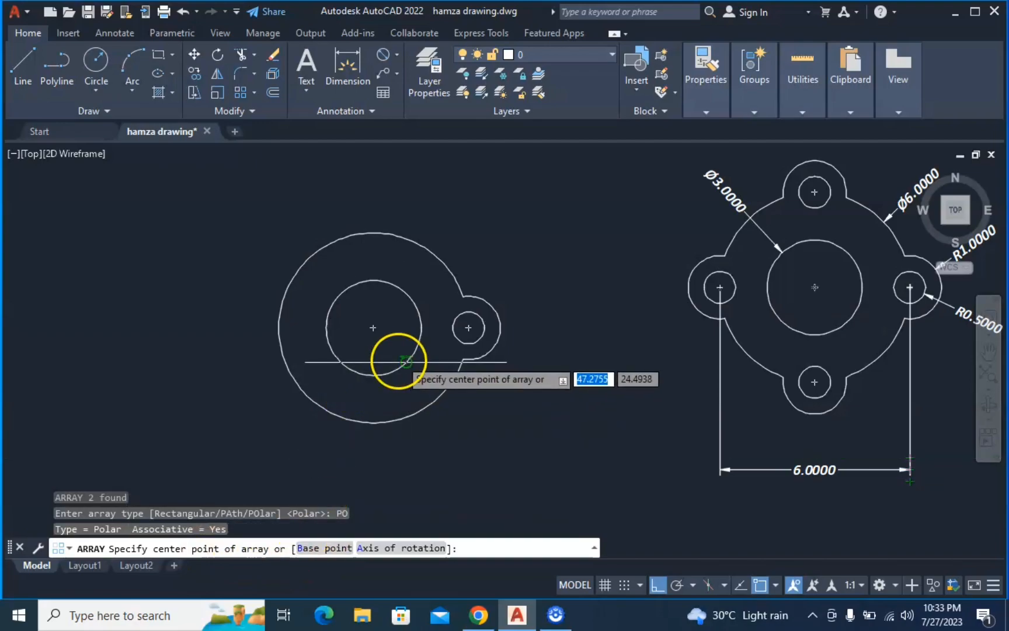
pyautogui.click(374, 327)
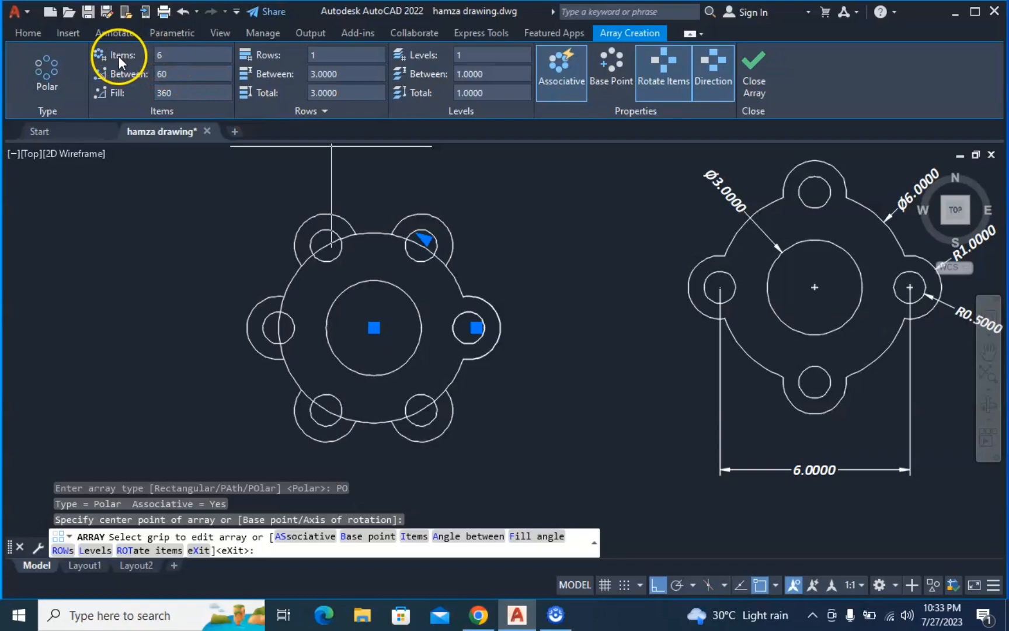
# Set the polar array to 4 items and finish the array.
pyautogui.click(170, 52)
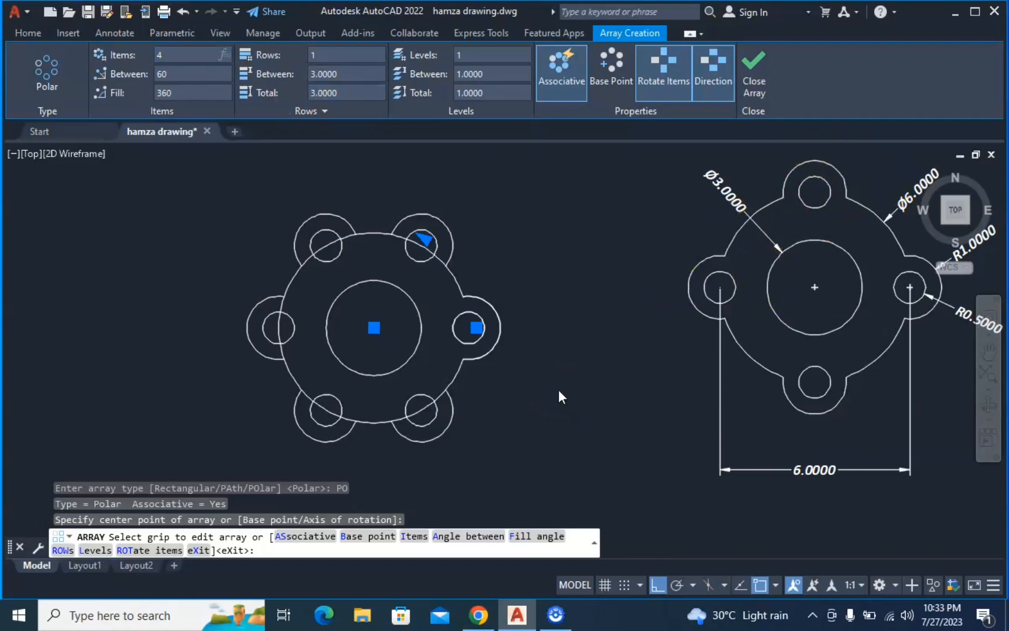
pyautogui.write('4')
pyautogui.press('Return')
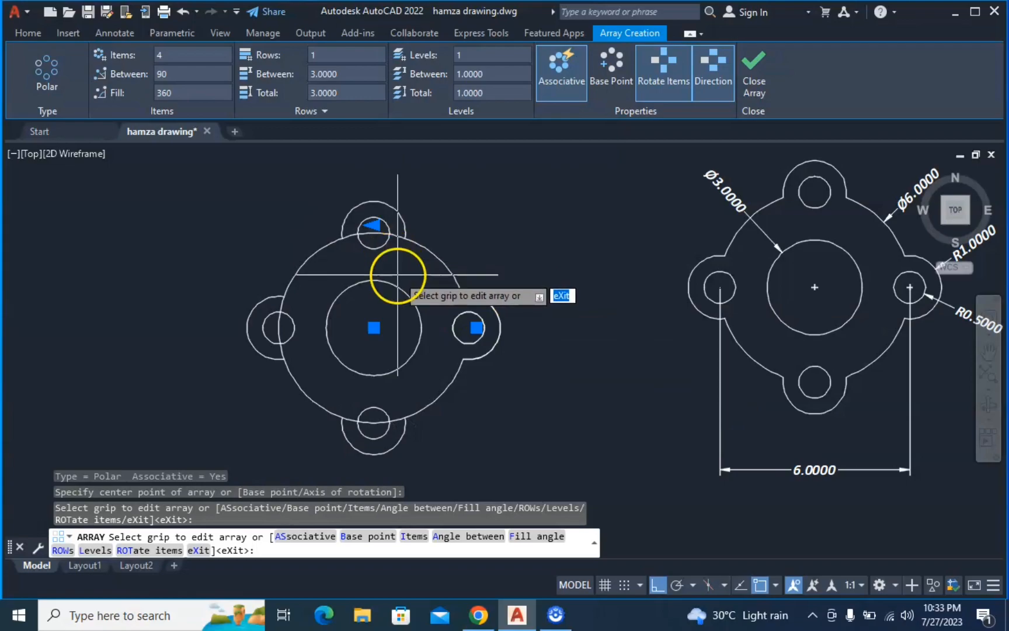
pyautogui.press('Escape')
# Trim the large circle's arc segments that run through the upper lug and its hole.
pyautogui.scroll(4, 368, 244)
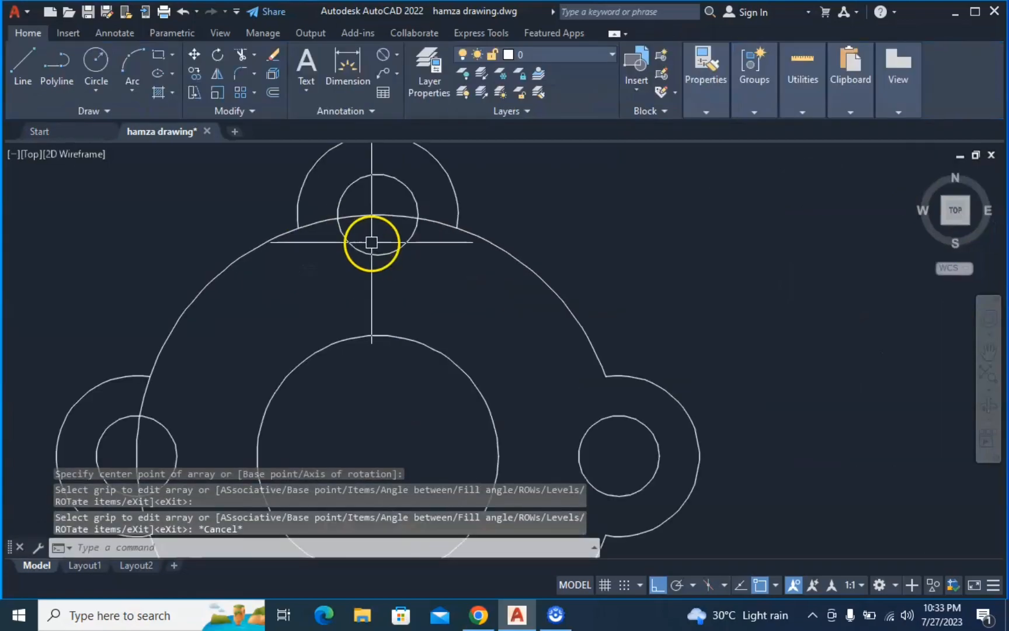
pyautogui.write('R')
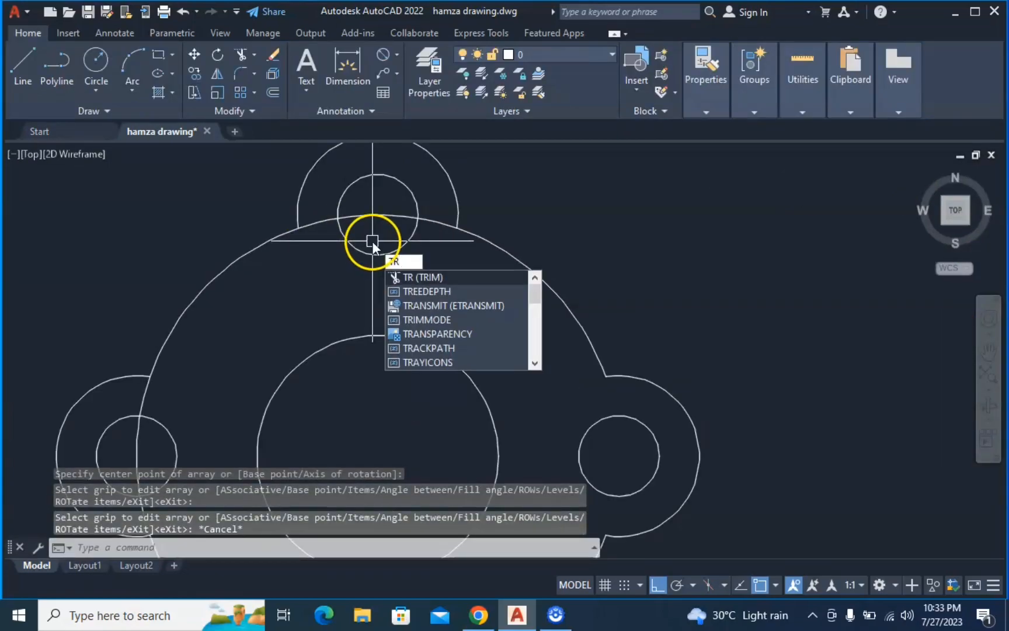
pyautogui.press('Return')
pyautogui.click(448, 222)
pyautogui.click(385, 221)
pyautogui.click(326, 225)
# Trim the large circle's arc segments that run through the left lug and its hole.
pyautogui.scroll(-2, 344, 301)
pyautogui.moveTo(343, 298); pyautogui.dragTo(592, 183, button='middle')
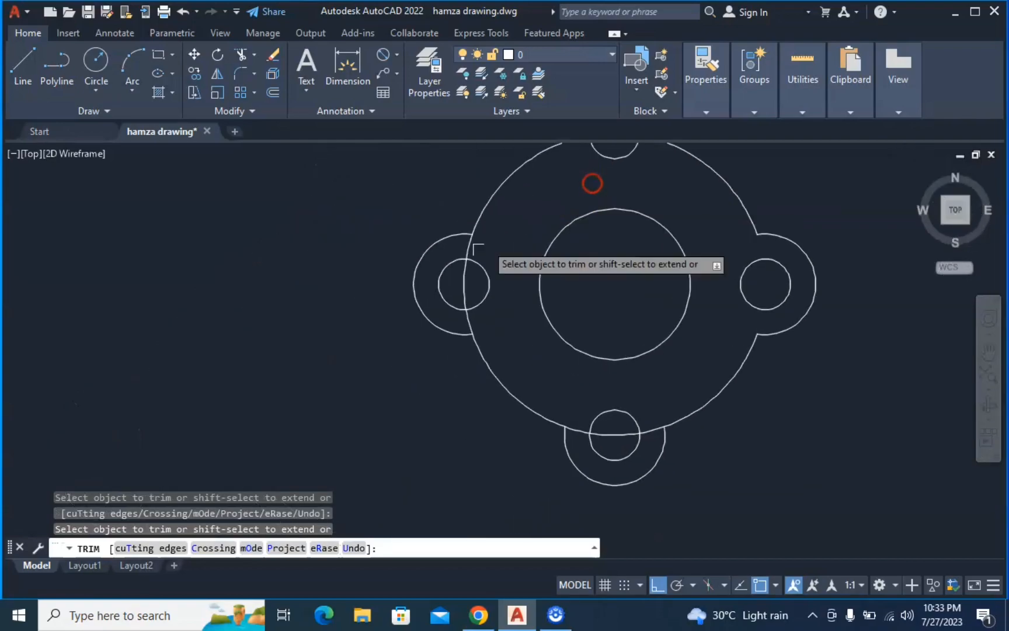
pyautogui.click(468, 253)
pyautogui.click(465, 280)
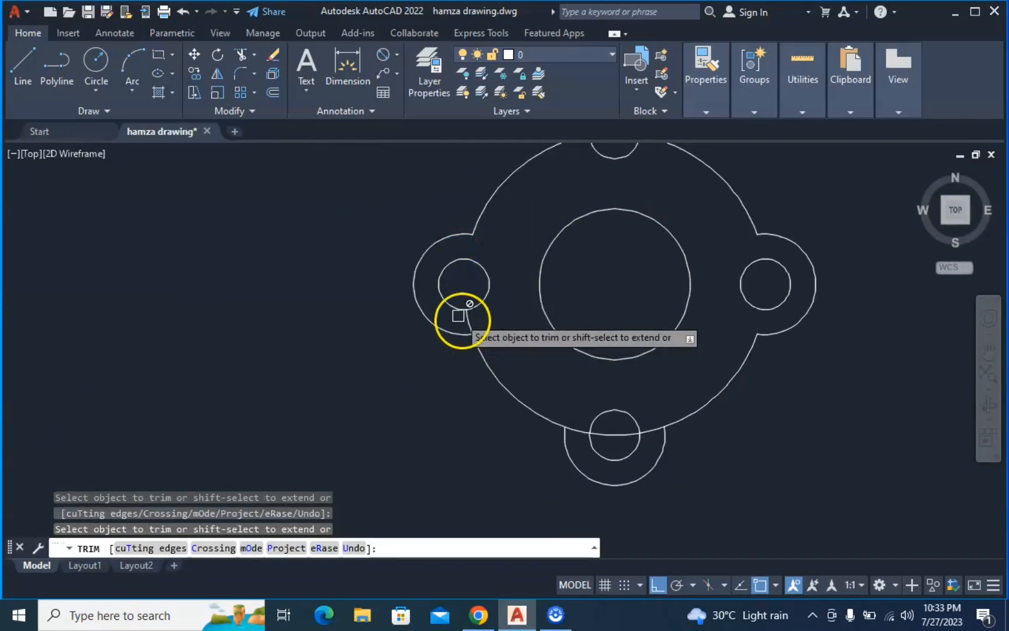
pyautogui.click(458, 318)
pyautogui.click(482, 329)
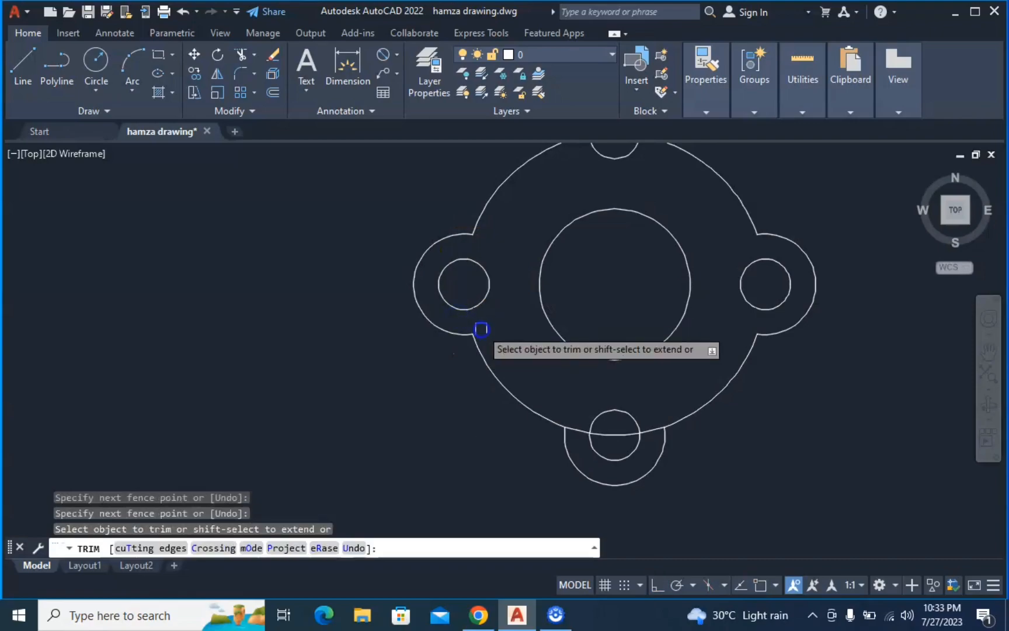
# Trim the large circle's arc segments that run through the lower lug and its hole, and end trimming.
pyautogui.click(581, 436)
pyautogui.click(618, 437)
pyautogui.click(653, 434)
pyautogui.scroll(-4, 691, 354)
pyautogui.moveTo(692, 354); pyautogui.dragTo(567, 420, button='middle')
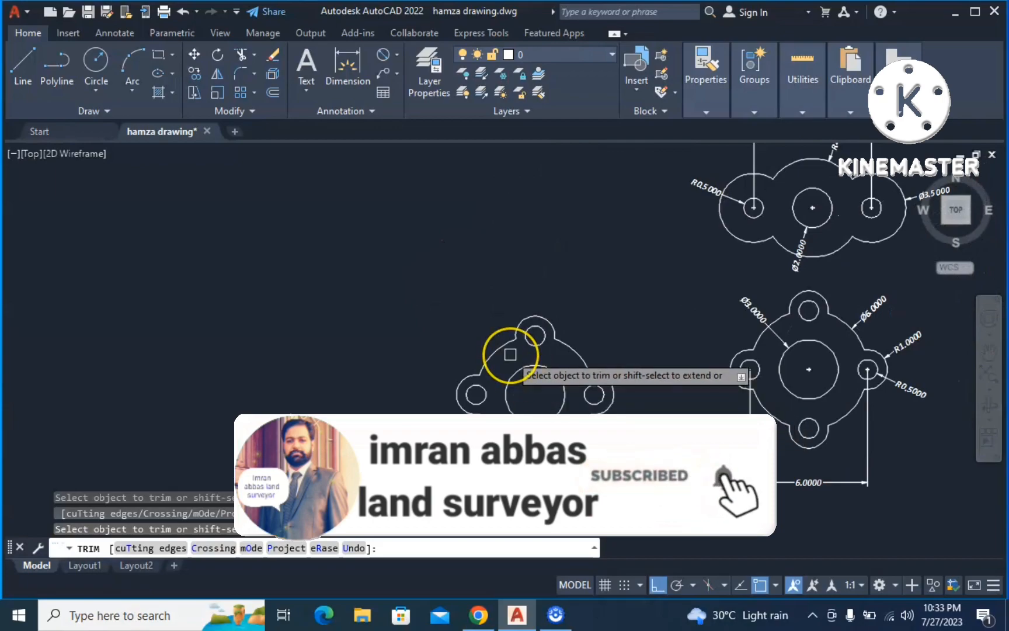
pyautogui.press('Return')
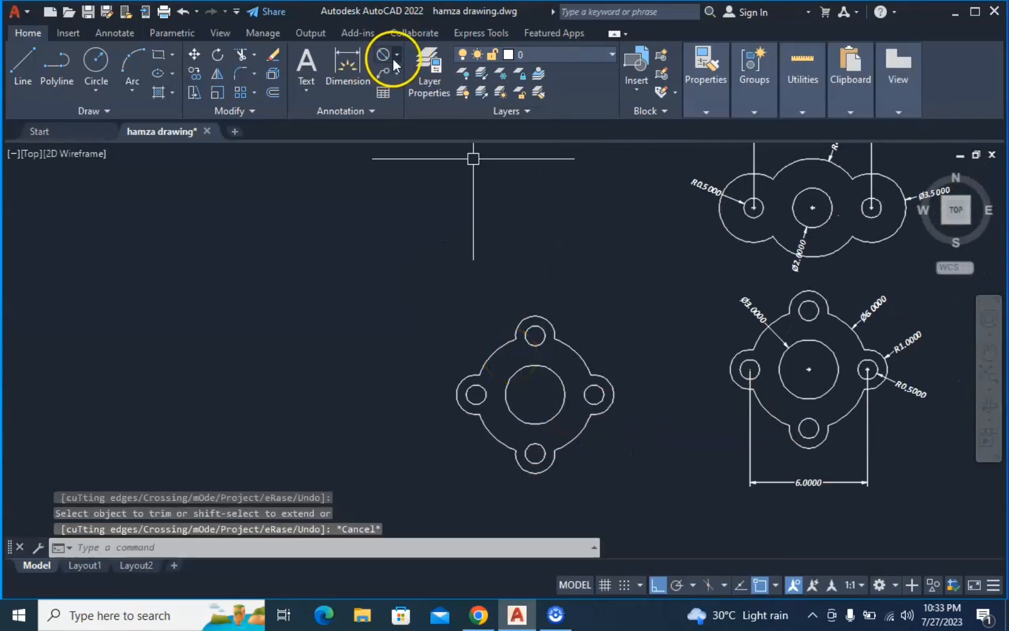
# Add a radius dimension to the right lug's outer arc, with its text outside the flange to the upper right.
pyautogui.click(396, 53)
pyautogui.click(414, 208)
pyautogui.scroll(2, 622, 389)
pyautogui.moveTo(619, 391); pyautogui.dragTo(531, 273, button='middle')
pyautogui.click(529, 263)
pyautogui.click(584, 237)
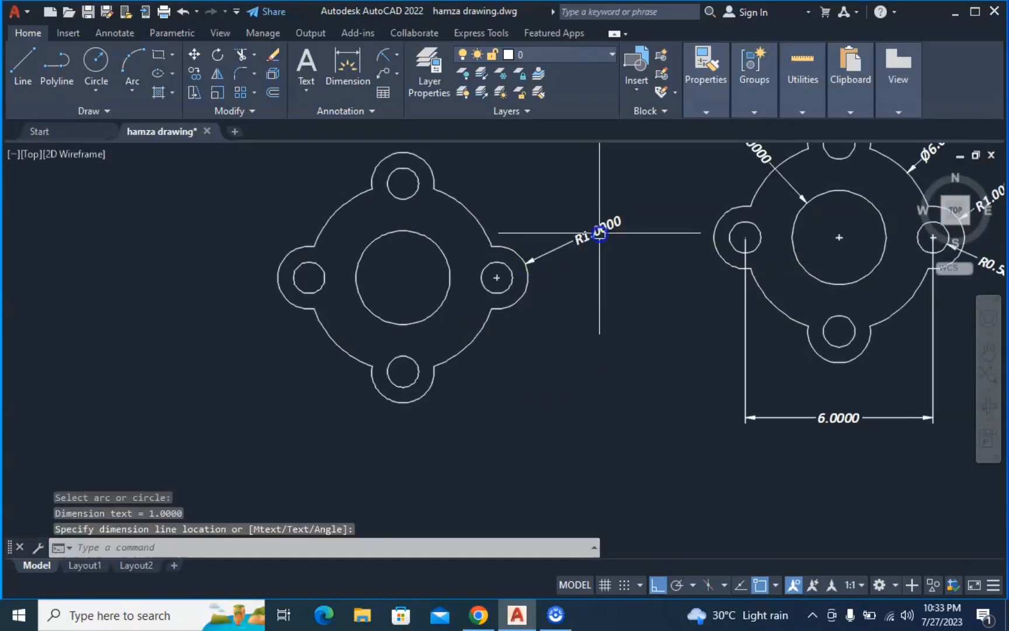
# Add a radius dimension to the small hole in the right lug, with its text outside the flange.
pyautogui.press('Return')
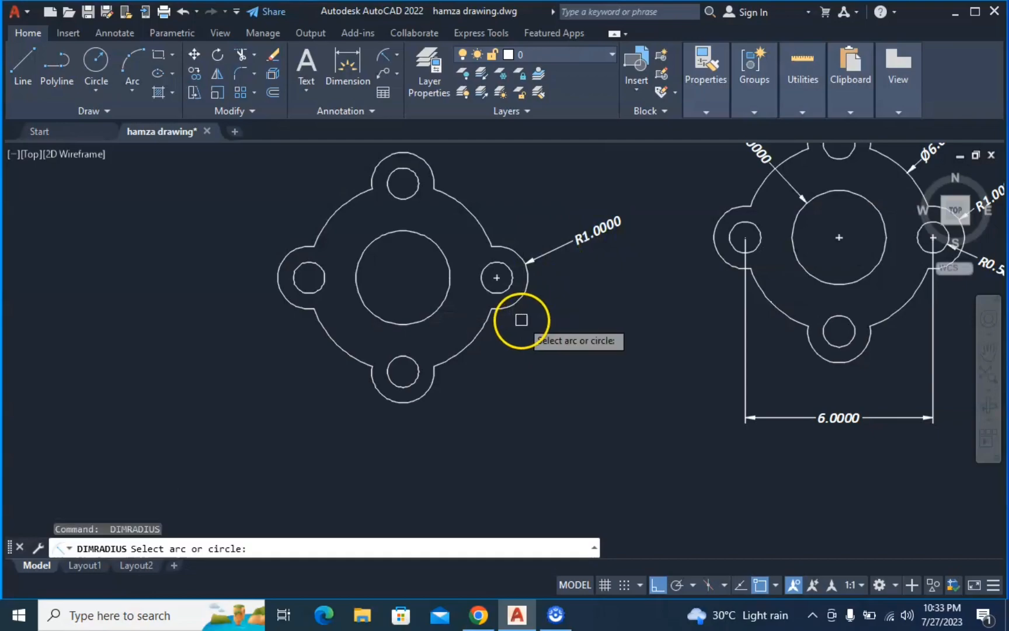
pyautogui.click(512, 279)
pyautogui.click(596, 294)
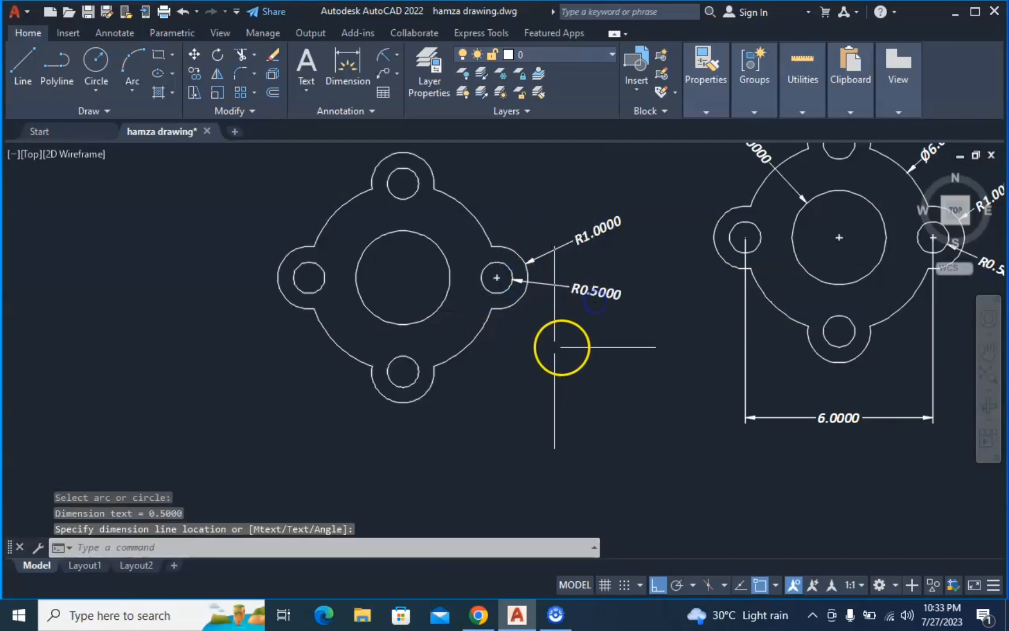
# Add a diameter dimension to the flange's large outer arc between the upper and right lugs.
pyautogui.moveTo(563, 349); pyautogui.dragTo(555, 423, button='middle')
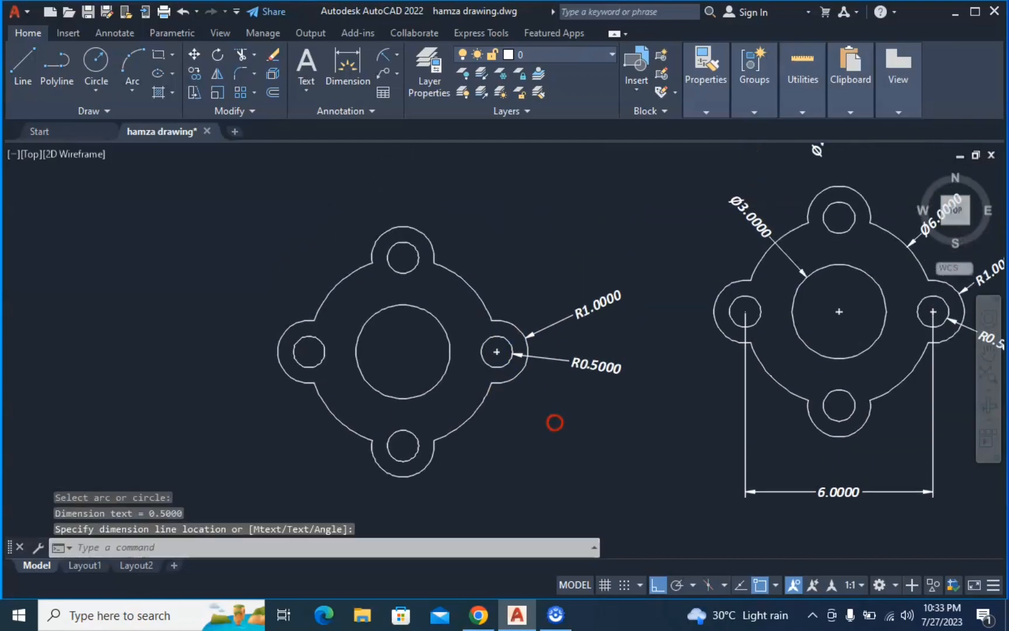
pyautogui.click(396, 57)
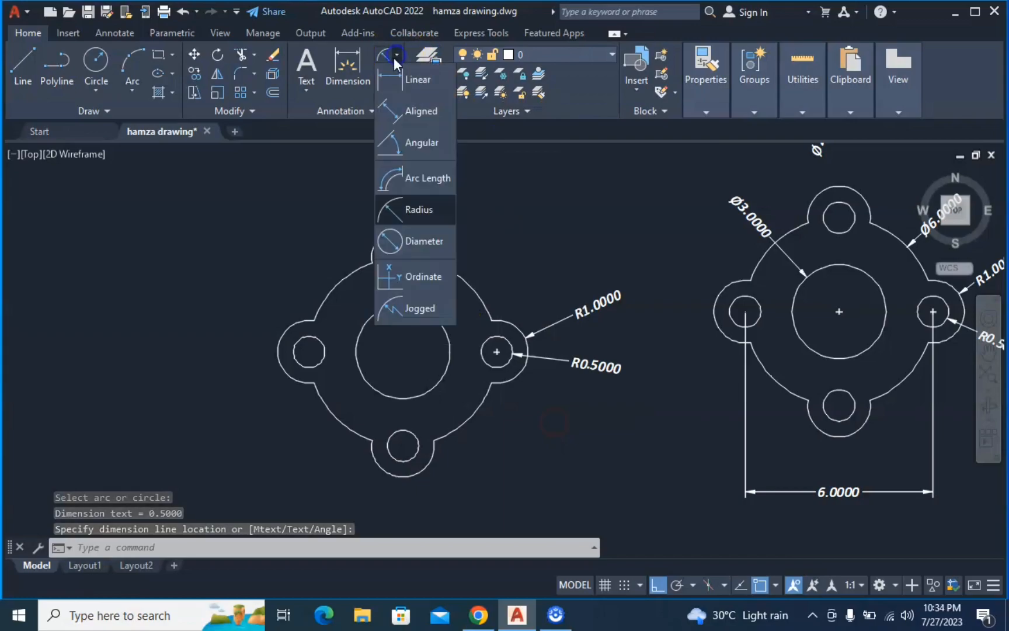
pyautogui.click(426, 248)
pyautogui.click(463, 291)
pyautogui.click(514, 222)
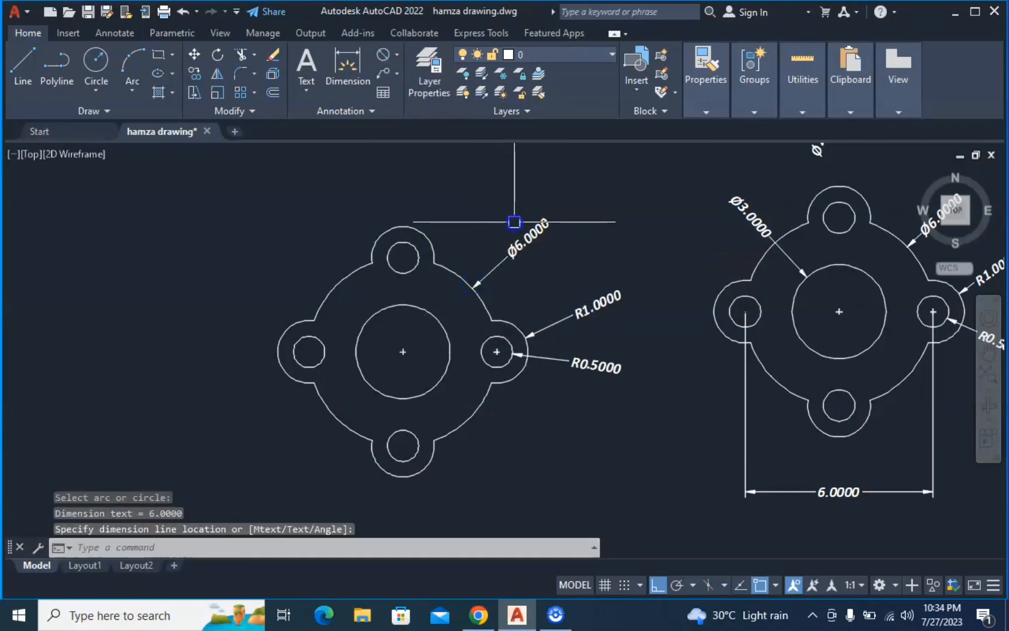
# Add a diameter dimension to the flange's central hole, with its text to the upper right.
pyautogui.press('Return')
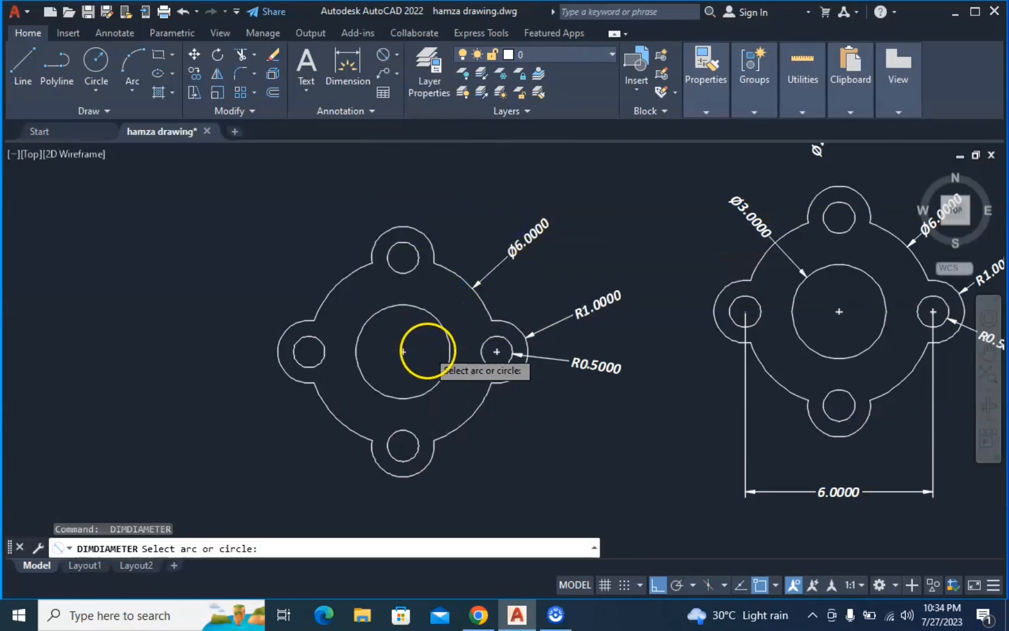
pyautogui.click(443, 328)
pyautogui.click(491, 295)
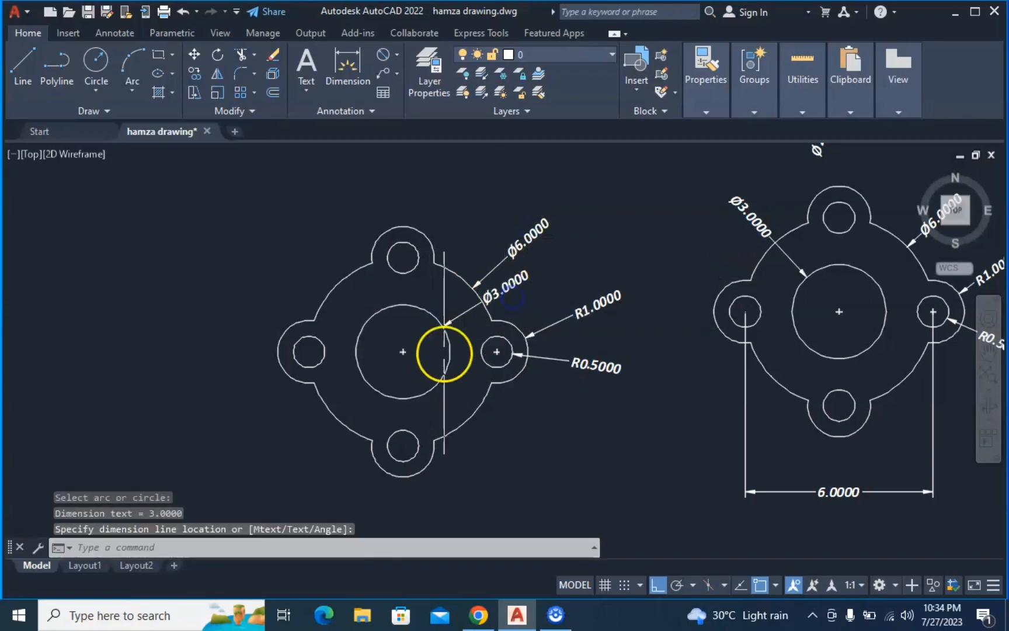
# Add a horizontal linear dimension between the centres of the left and right lug holes, placed below the flange.
pyautogui.moveTo(563, 404); pyautogui.dragTo(611, 372, button='middle')
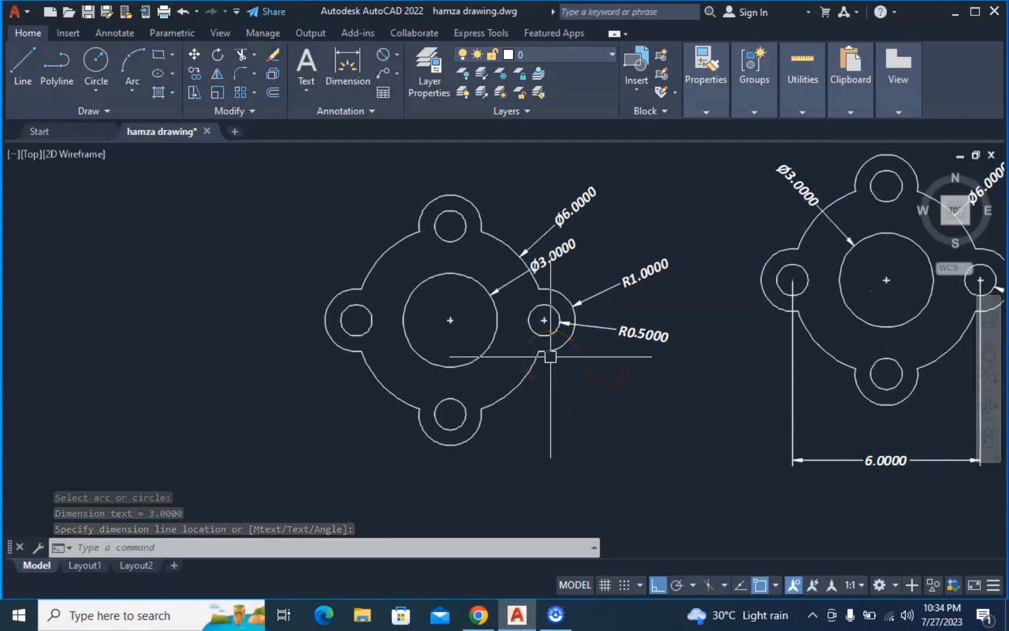
pyautogui.write('dli')
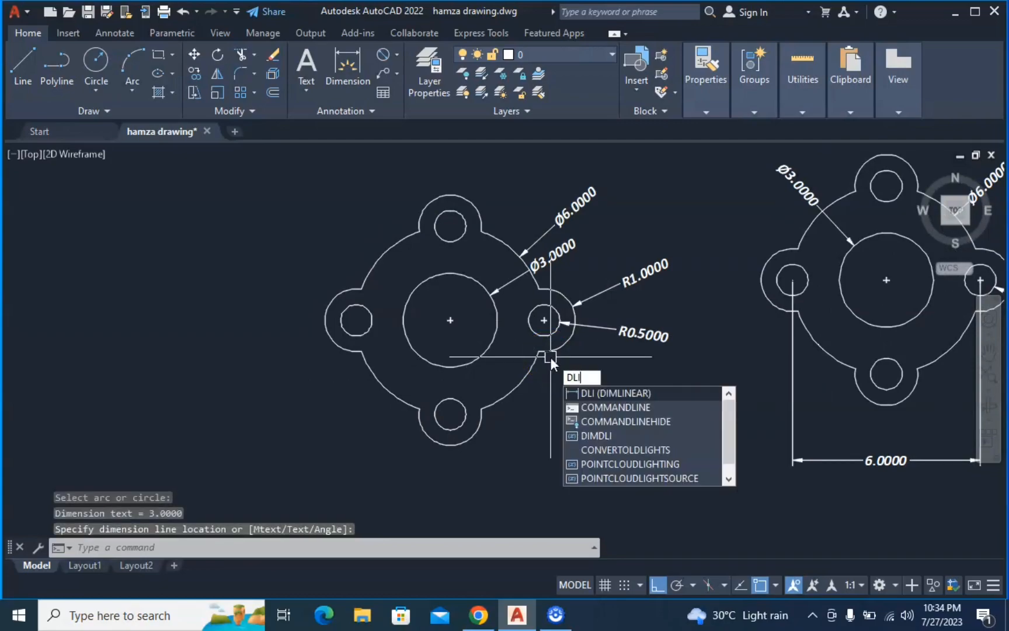
pyautogui.press('Return')
pyautogui.click(356, 320)
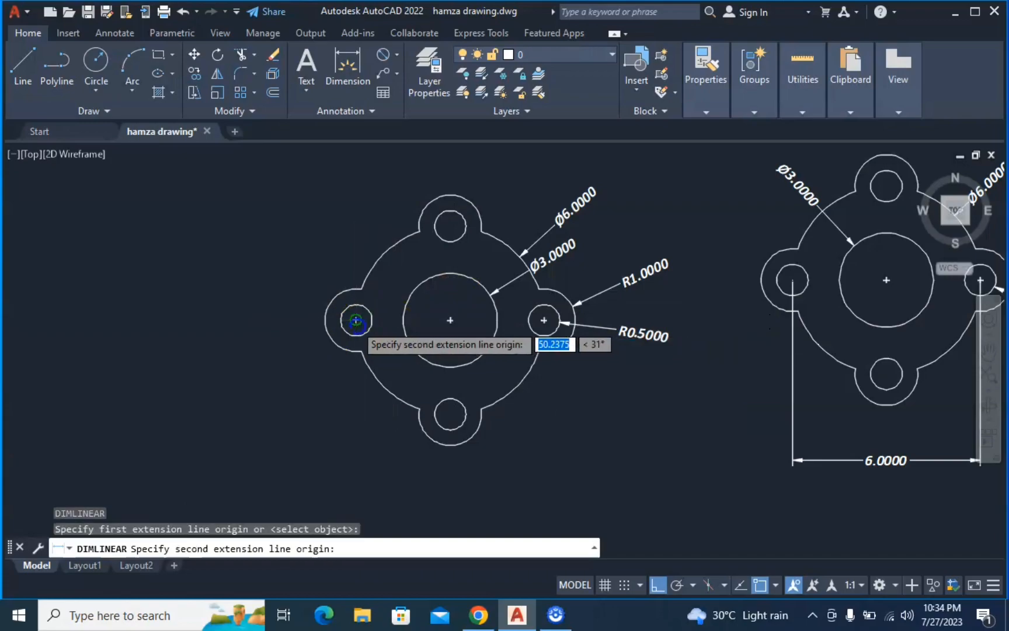
pyautogui.click(544, 320)
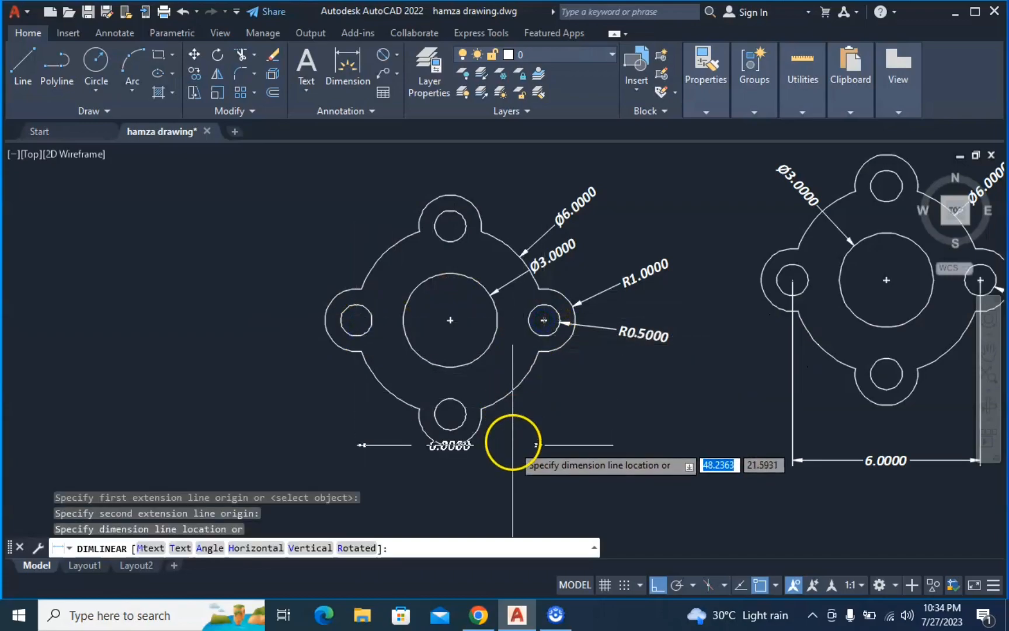
pyautogui.click(515, 468)
# Examine the dimensions of the three-lobed reference plate above the flange reference.
pyautogui.moveTo(477, 319)
pyautogui.mouseDown(button='middle')
pyautogui.moveTo(494, 372)
pyautogui.moveTo(494, 350)
pyautogui.moveTo(489, 442)
pyautogui.moveTo(508, 515)
pyautogui.mouseUp(button='middle')
pyautogui.scroll(-2, 506, 360)
pyautogui.moveTo(485, 374); pyautogui.dragTo(451, 357, button='middle')
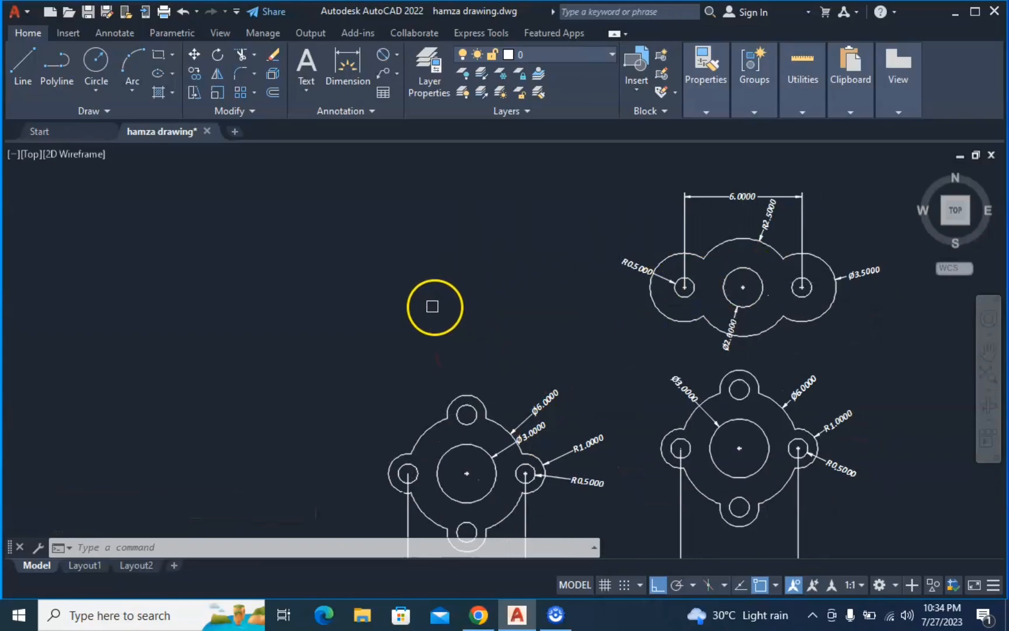
pyautogui.scroll(2, 700, 281)
pyautogui.click(614, 263)
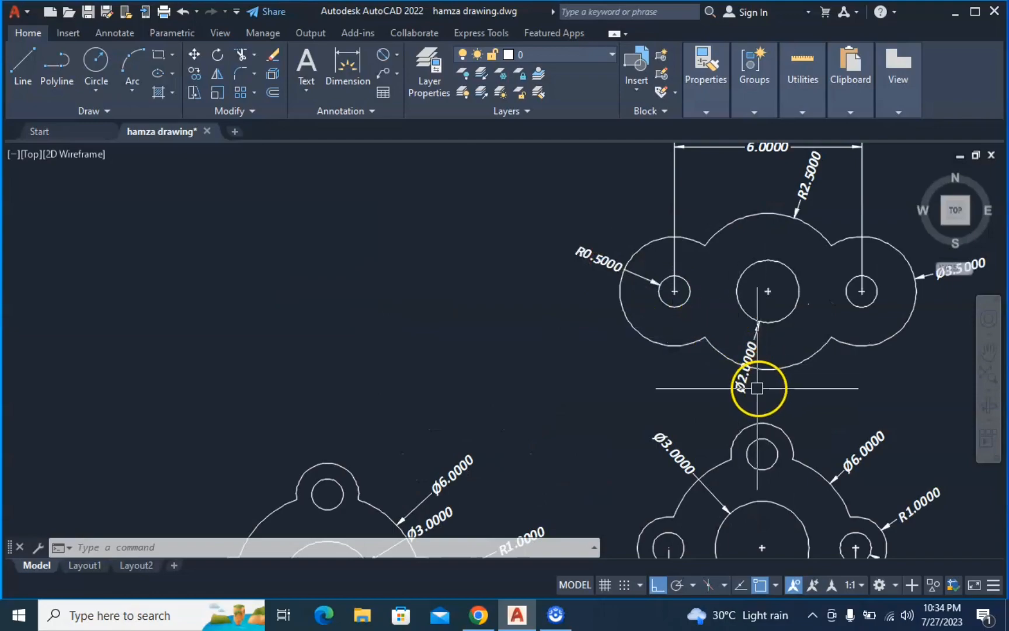
pyautogui.moveTo(863, 288); pyautogui.dragTo(742, 320, button='middle')
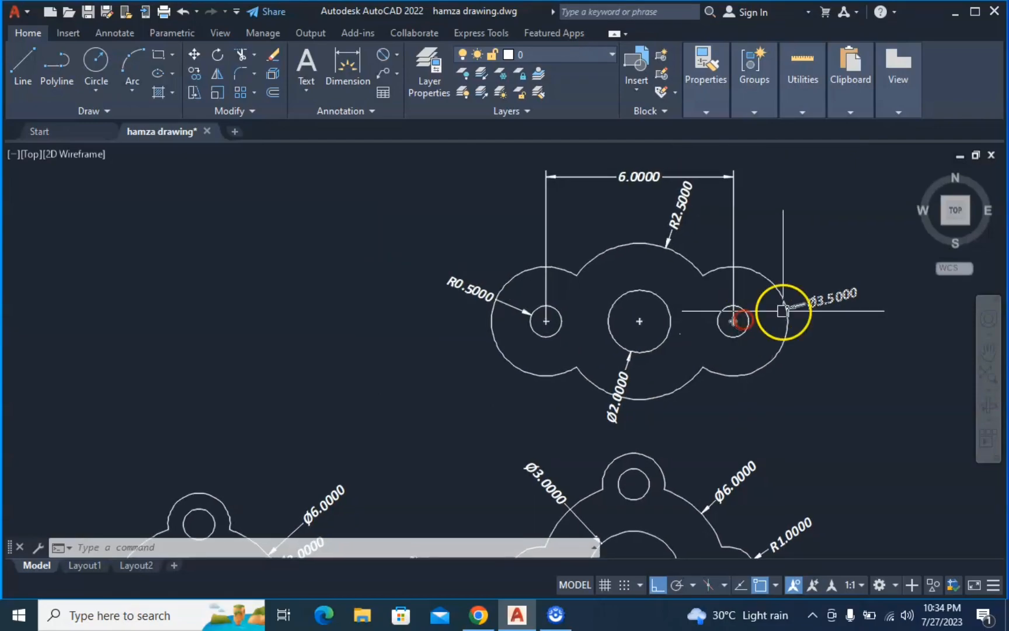
pyautogui.moveTo(718, 279); pyautogui.dragTo(705, 332, button='middle')
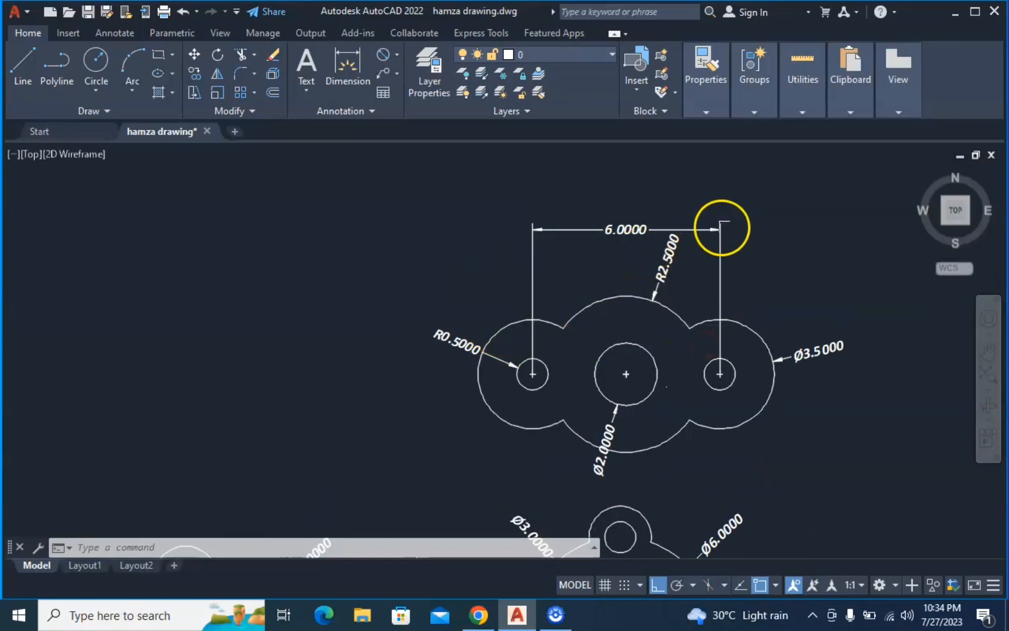
pyautogui.moveTo(587, 324); pyautogui.dragTo(676, 286, button='middle')
pyautogui.moveTo(303, 339); pyautogui.dragTo(363, 335, button='middle')
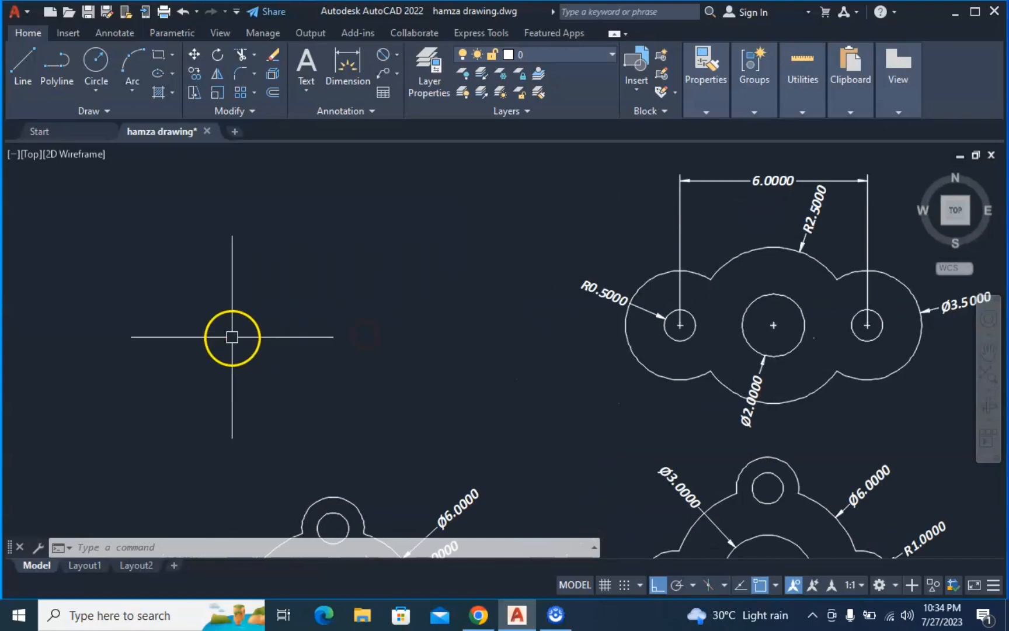
# Draw a circle with a radius of 0.5 in the empty area left of the three-lobed reference plate.
pyautogui.write('c')
pyautogui.press('Return')
pyautogui.click(187, 302)
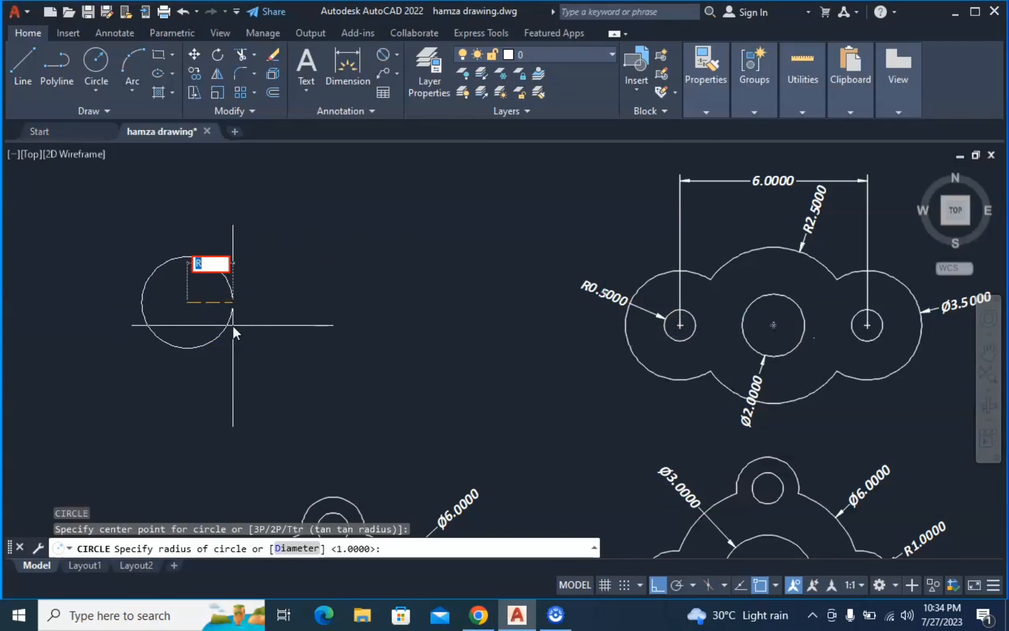
pyautogui.write('.5')
pyautogui.press('Return')
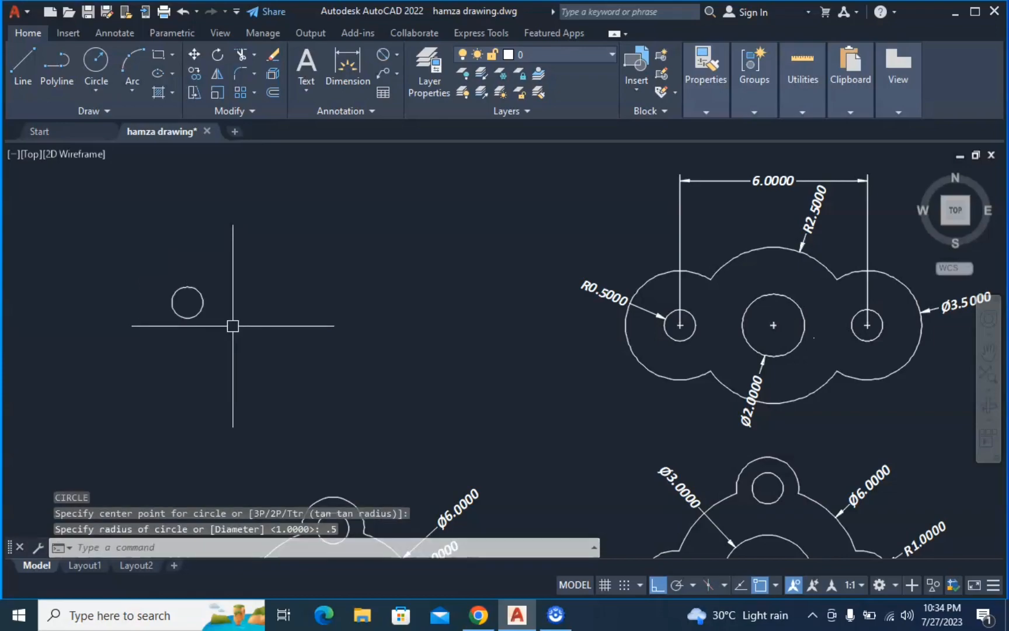
# Draw a horizontal line 6 units long to the right from the centre of the new 0.5-radius circle.
pyautogui.write('l')
pyautogui.press('Return')
pyautogui.click(186, 302)
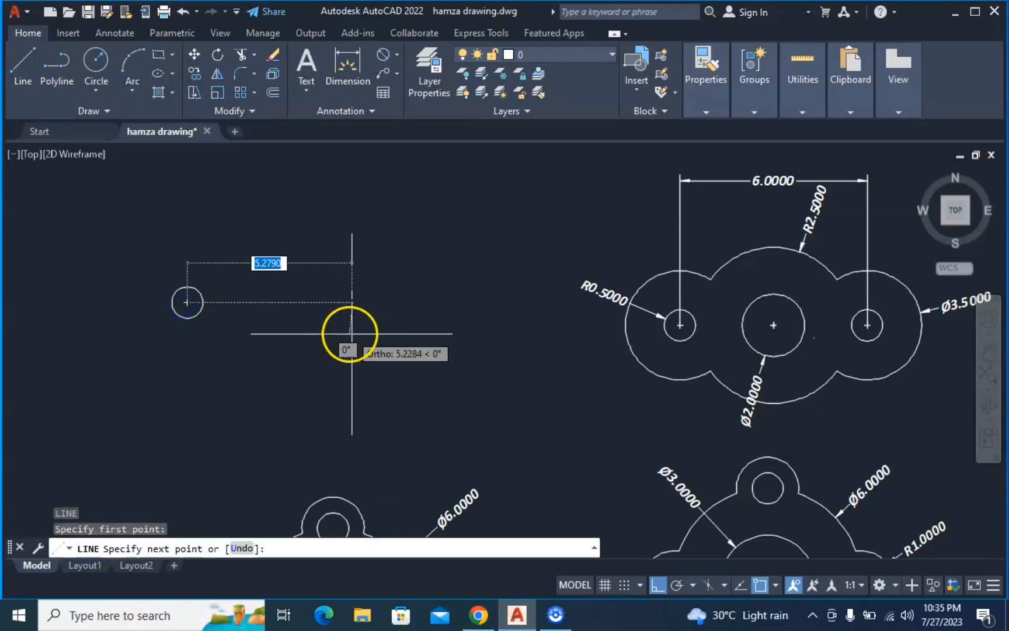
pyautogui.write('6')
pyautogui.press('Return')
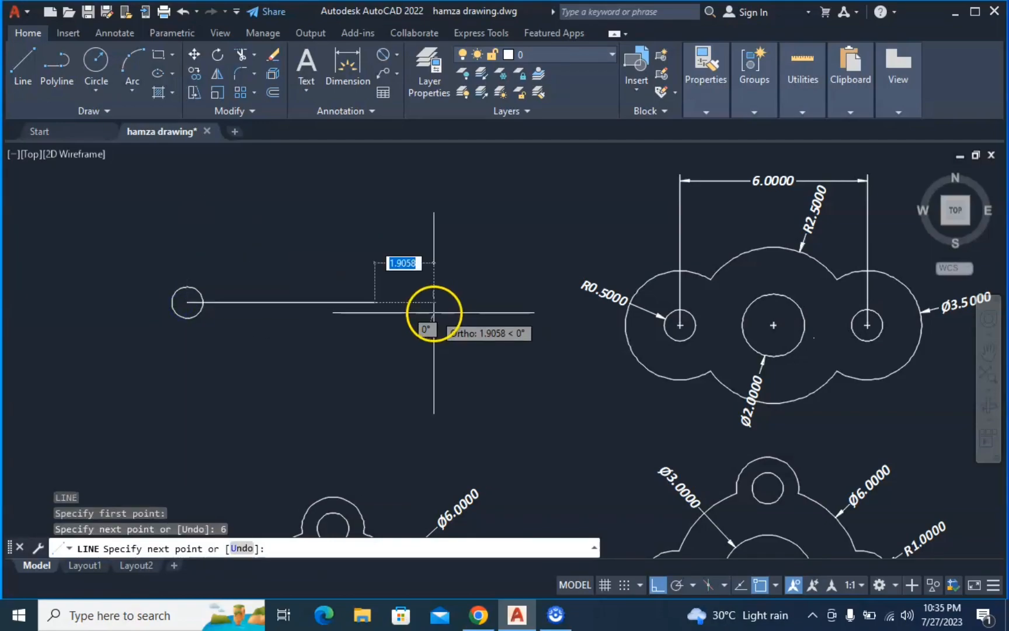
# Copy the 0.5-radius circle from its centre to the right end of the 6-unit line.
pyautogui.press('Escape')
pyautogui.click(179, 316)
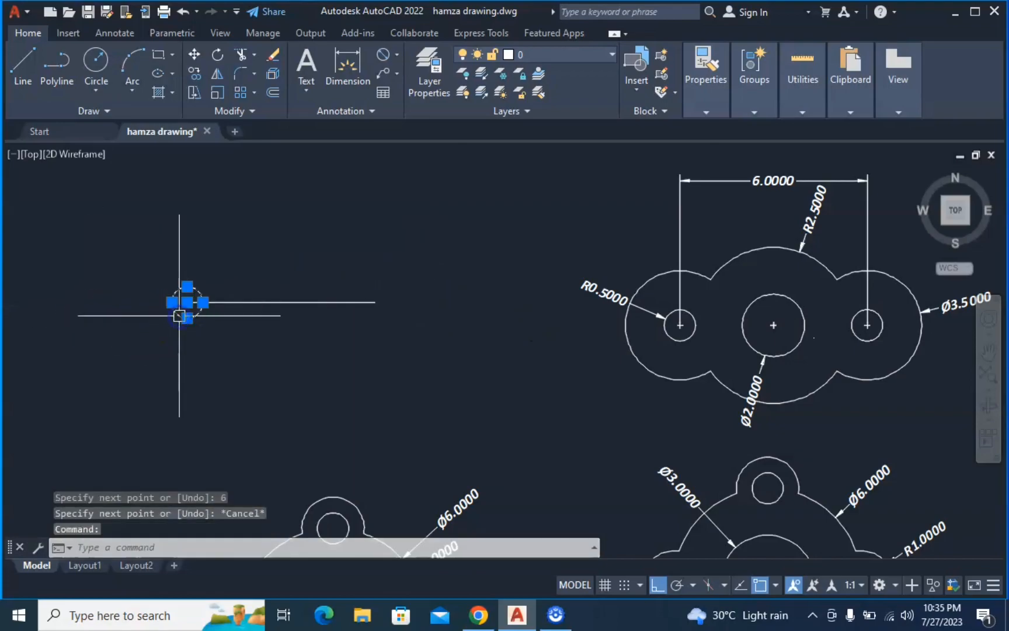
pyautogui.write('CO')
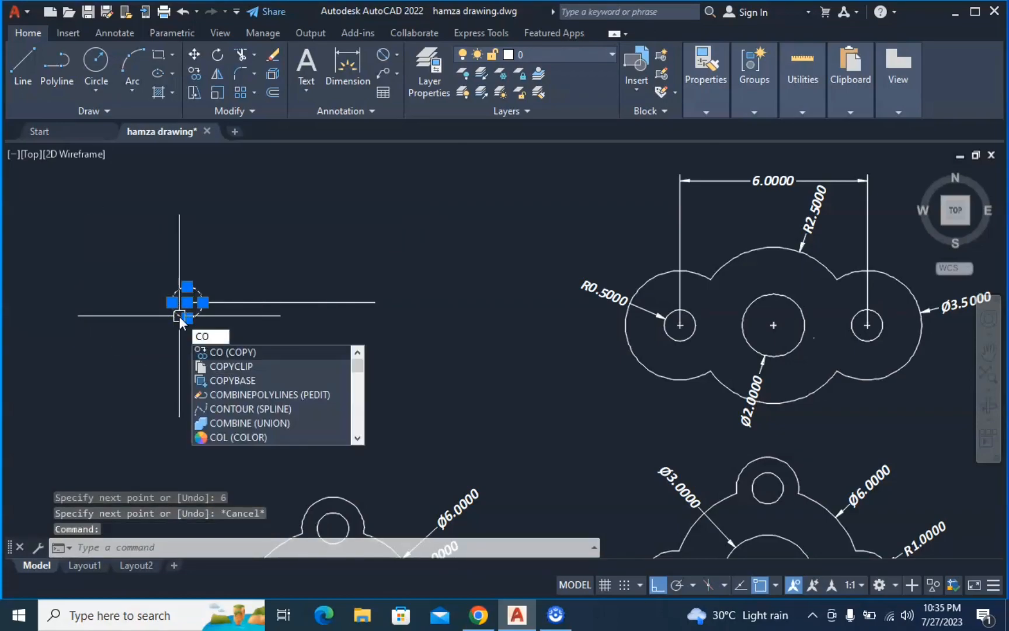
pyautogui.press('Return')
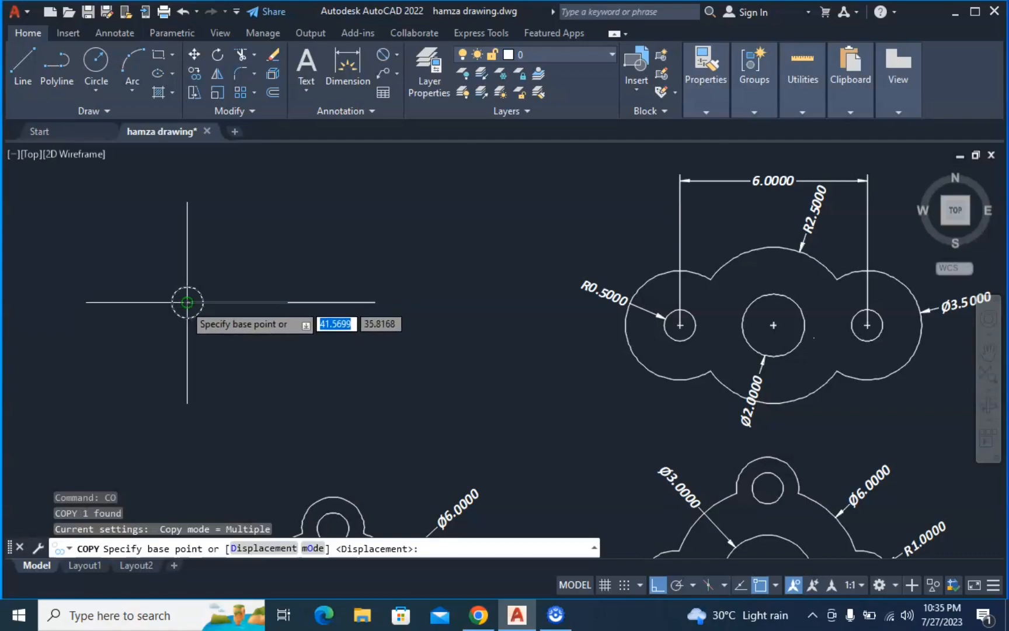
pyautogui.click(187, 302)
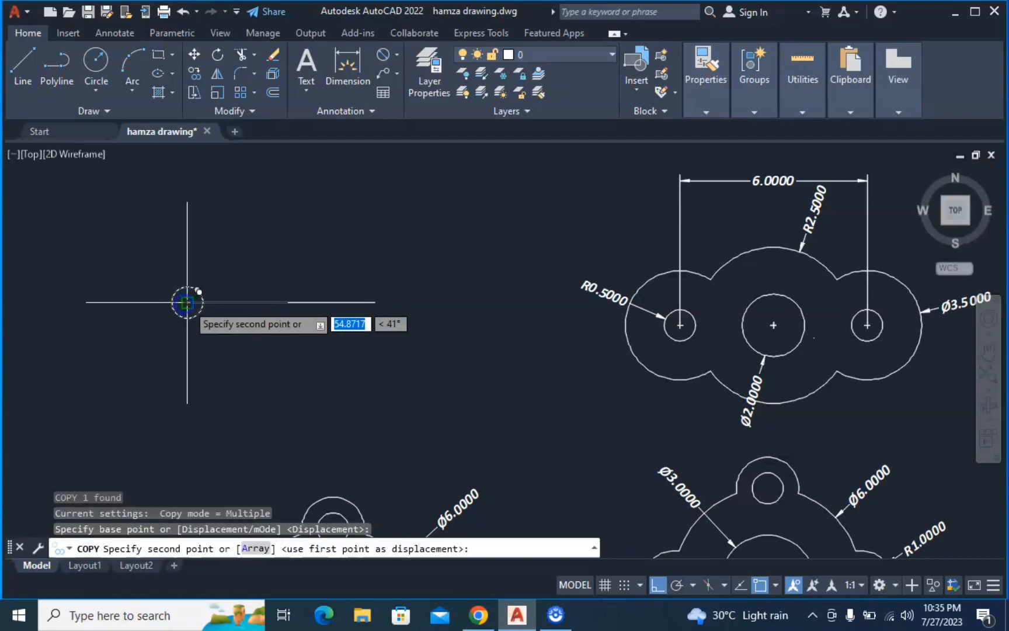
pyautogui.click(374, 302)
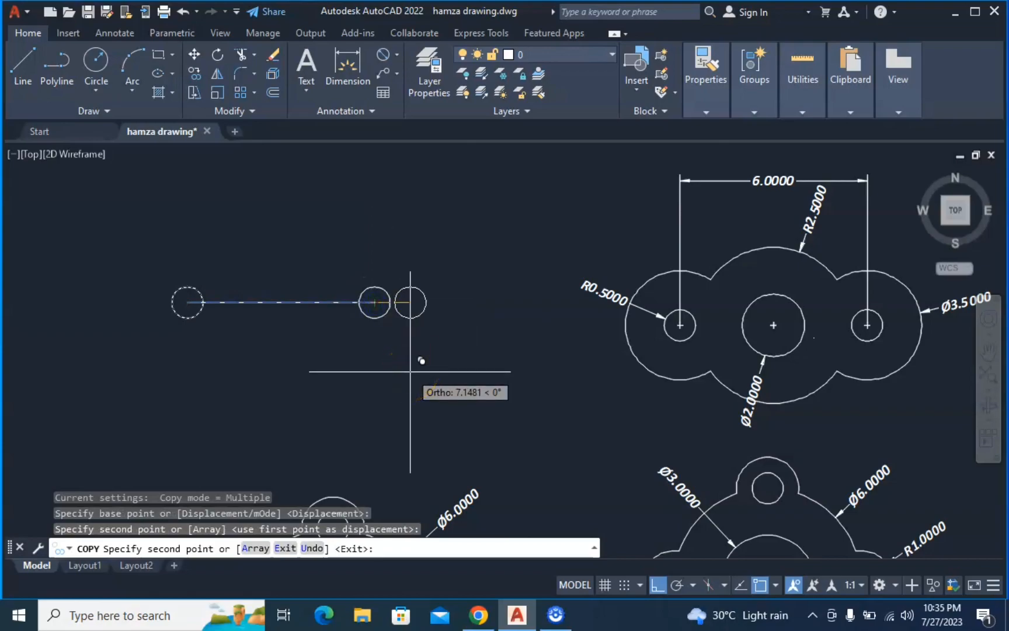
pyautogui.press('Return')
# Draw a circle with a diameter of 3.5 concentric with the small circle at the line's right end.
pyautogui.scroll(2, 308, 307)
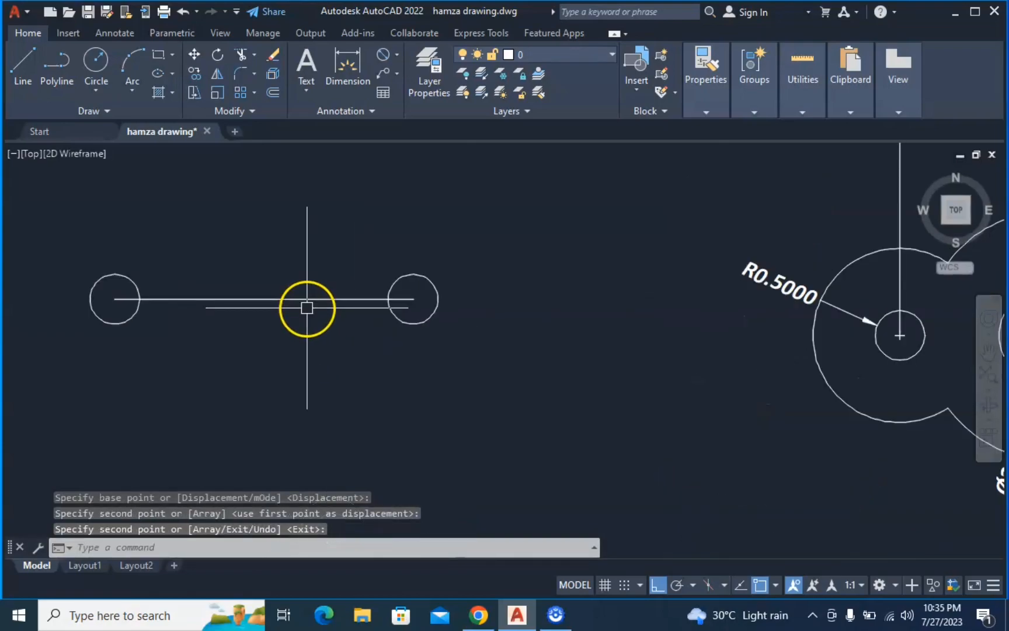
pyautogui.scroll(-2, 308, 308)
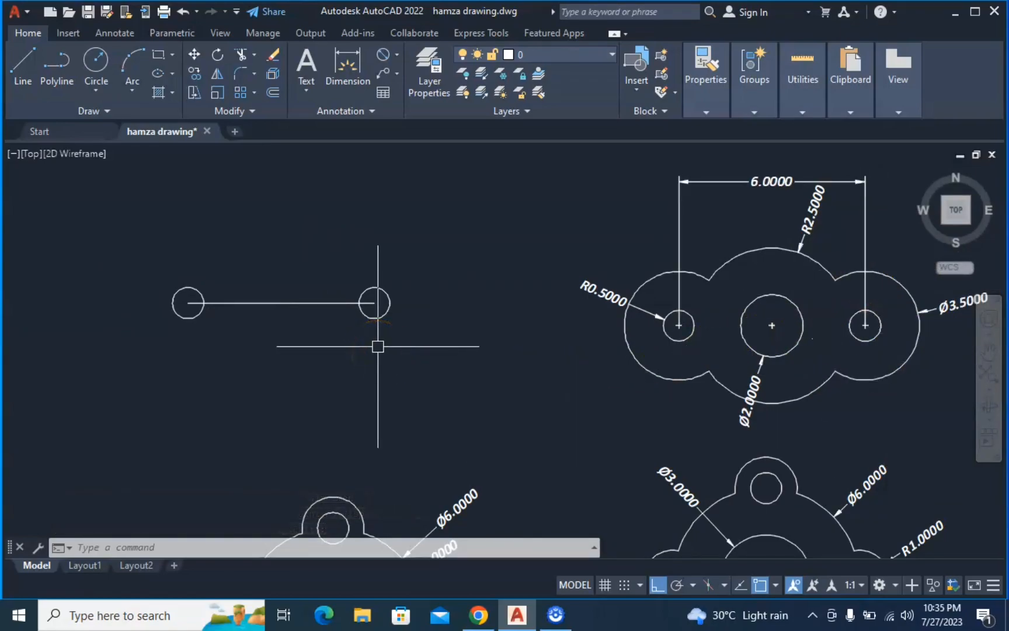
pyautogui.press('Return')
pyautogui.click(374, 303)
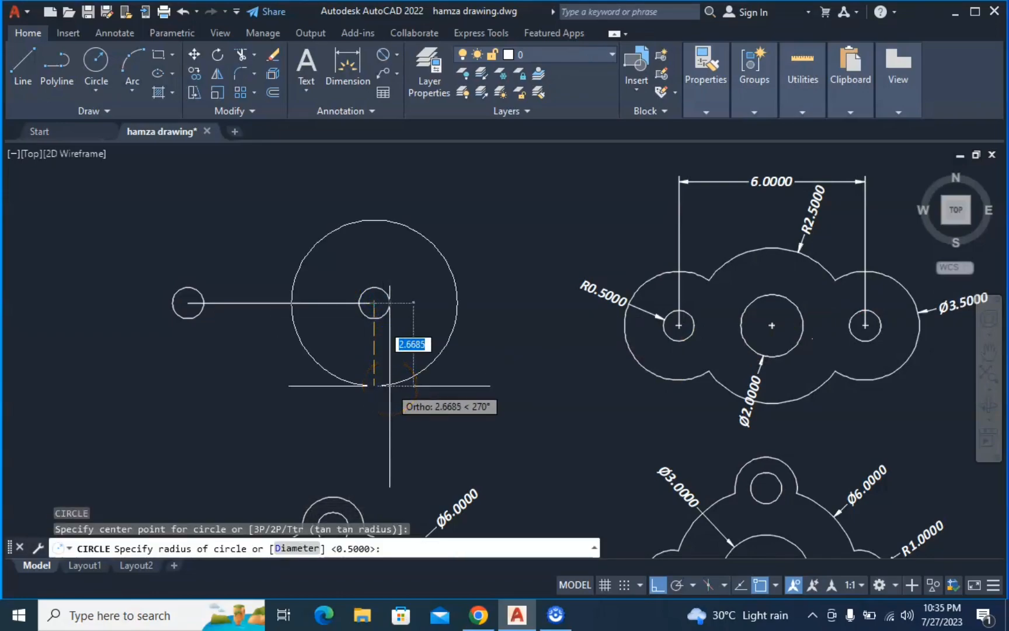
pyautogui.write('d')
pyautogui.press('Return')
pyautogui.write('3')
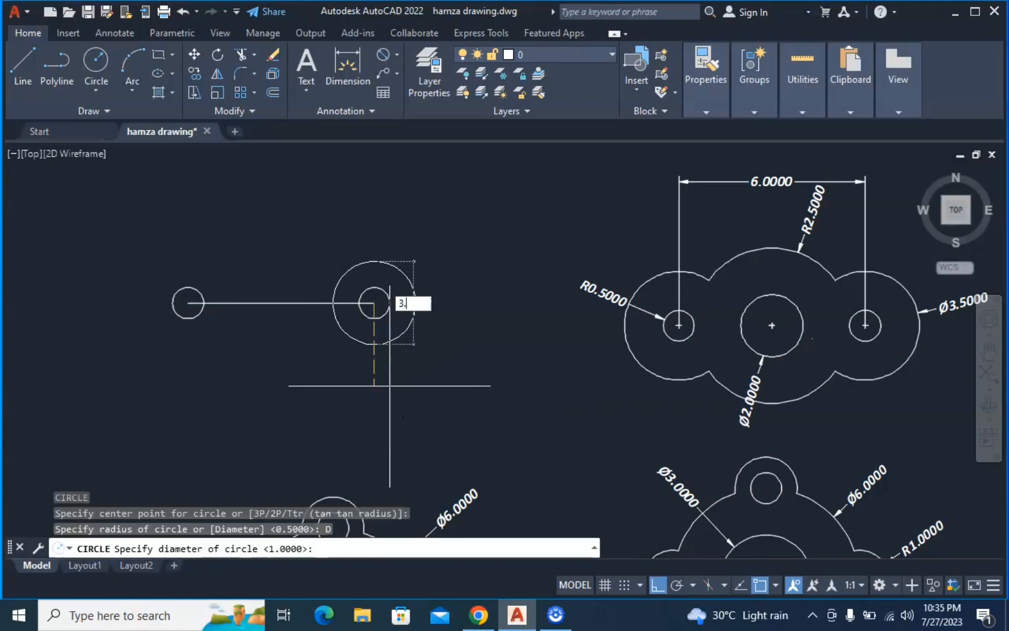
pyautogui.write('.5')
pyautogui.press('Return')
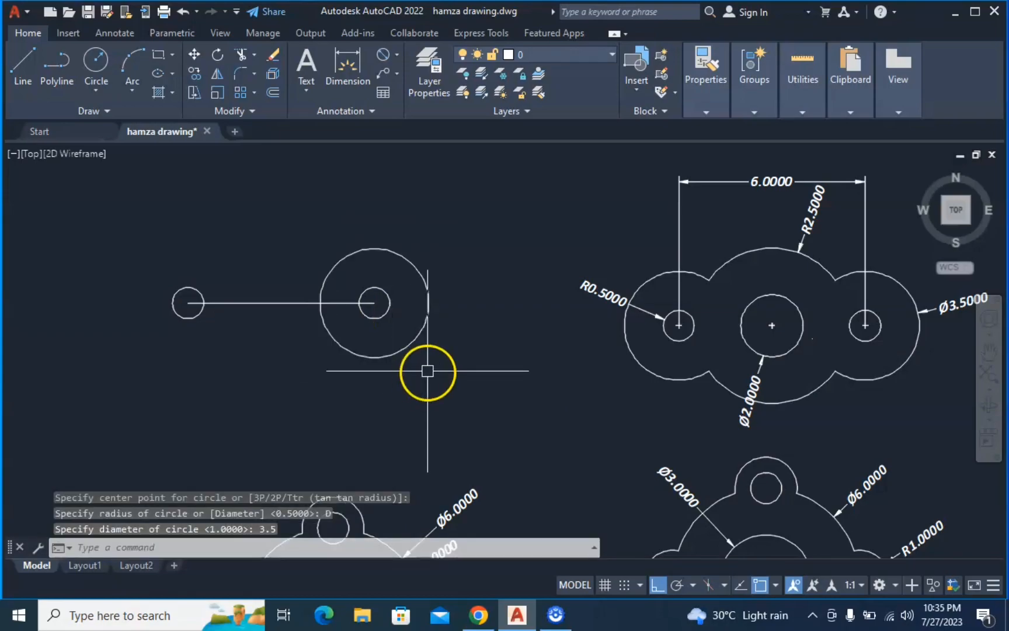
# Copy the 3.5-diameter circle from its centre to the centre of the small circle at the line's left end.
pyautogui.click(362, 355)
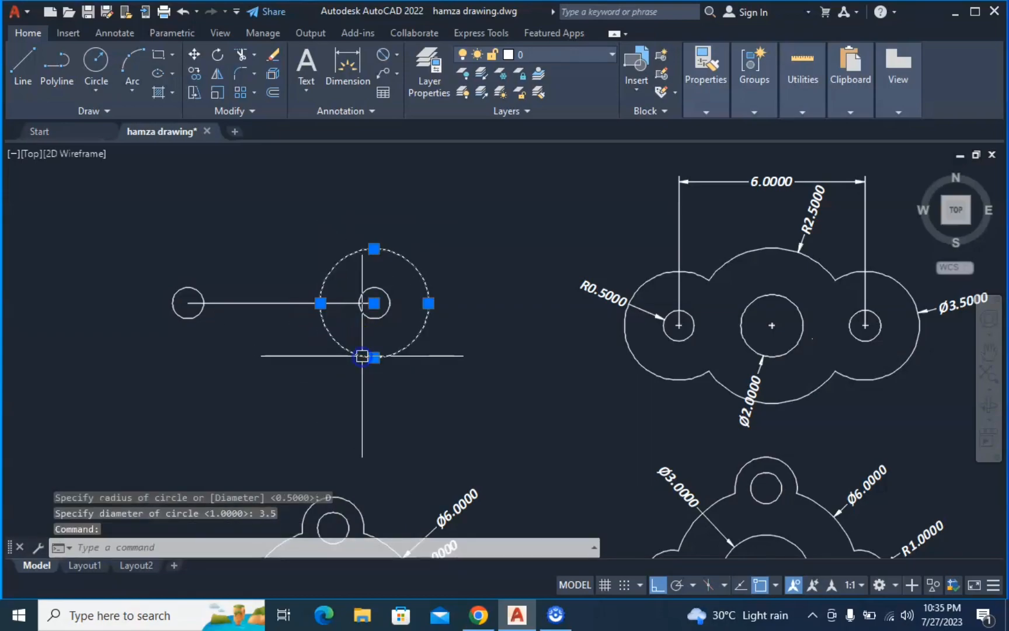
pyautogui.write('CO')
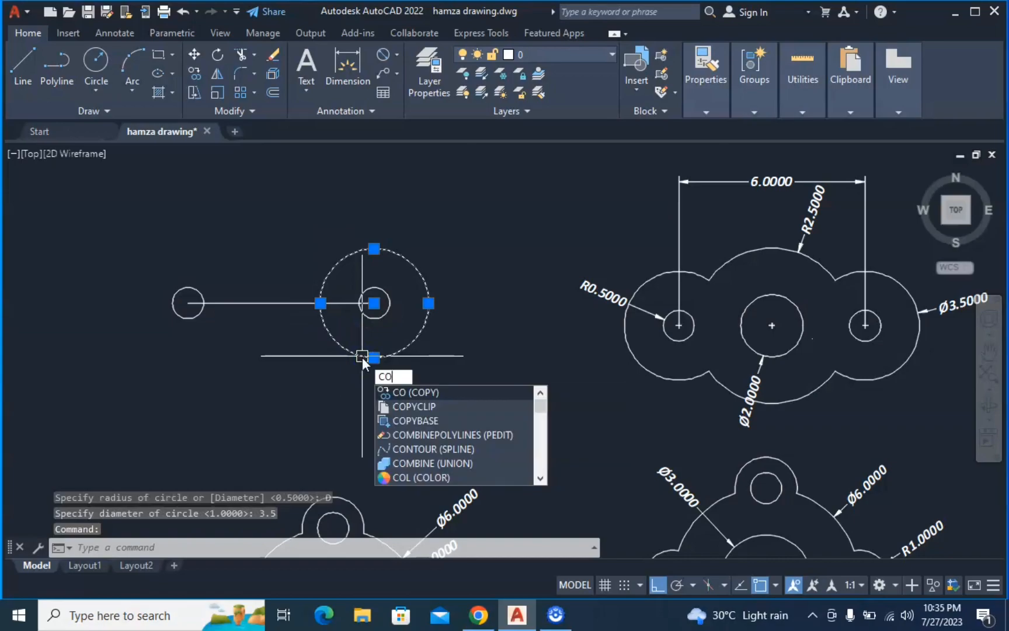
pyautogui.press('Return')
pyautogui.click(374, 302)
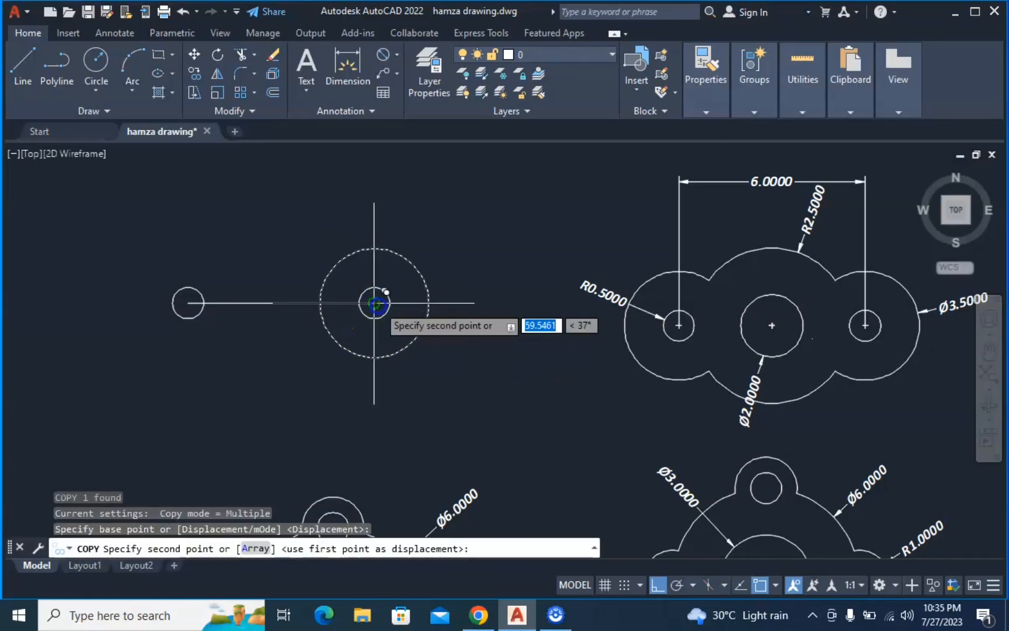
pyautogui.click(188, 303)
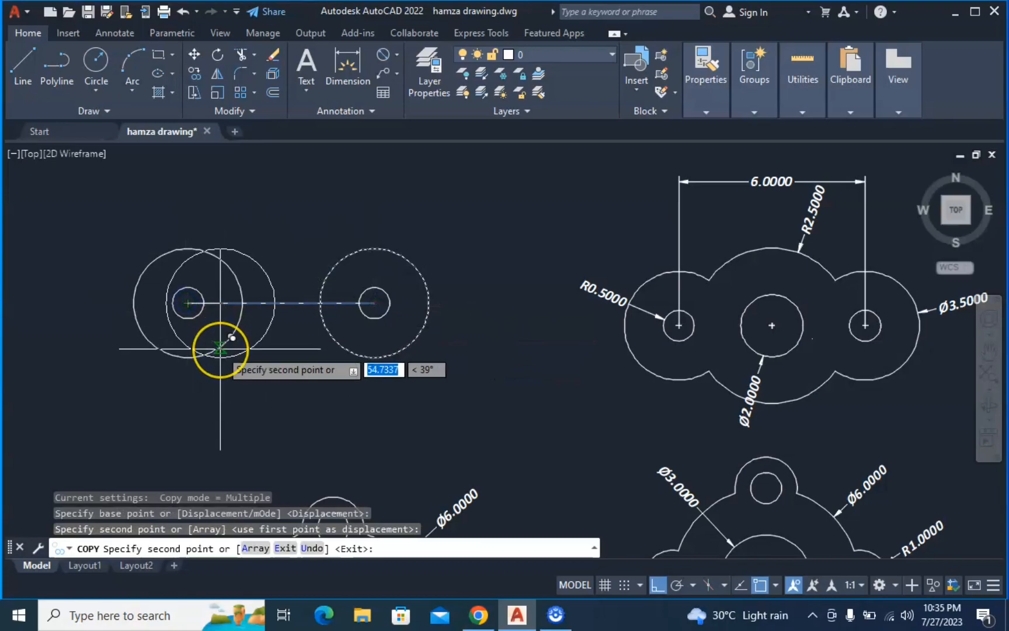
pyautogui.press('Return')
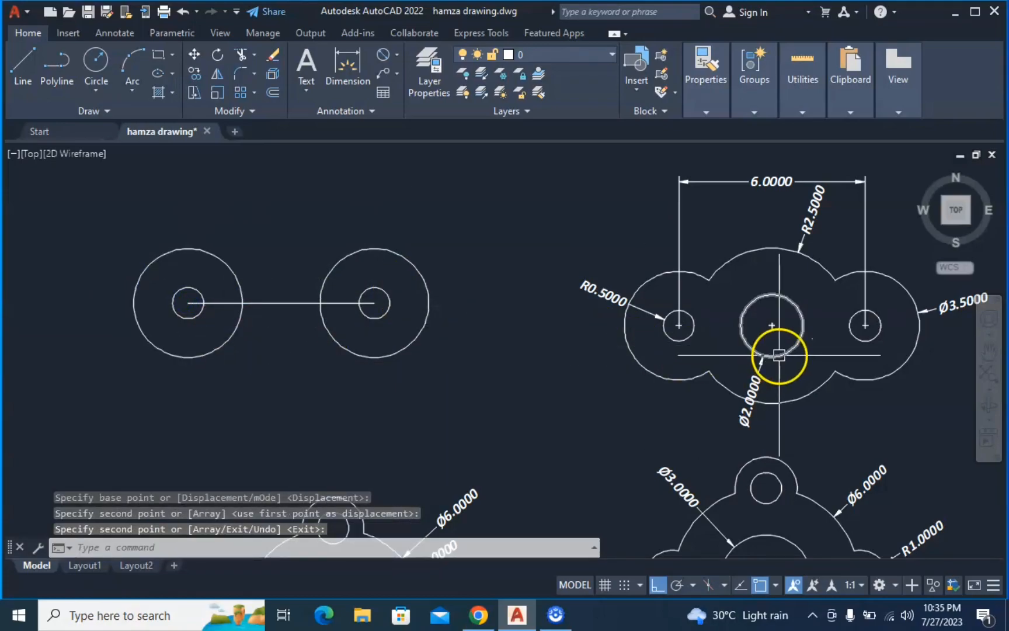
# Draw a circle with a diameter of 2 centred on the midpoint of the horizontal line.
pyautogui.scroll(2, 774, 336)
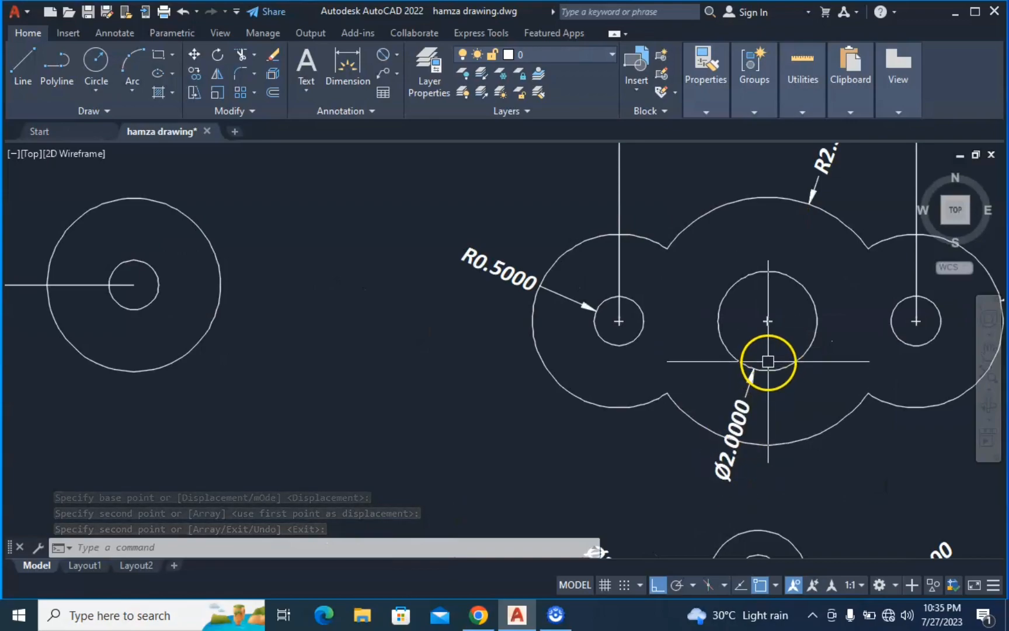
pyautogui.moveTo(135, 330); pyautogui.dragTo(606, 311, button='middle')
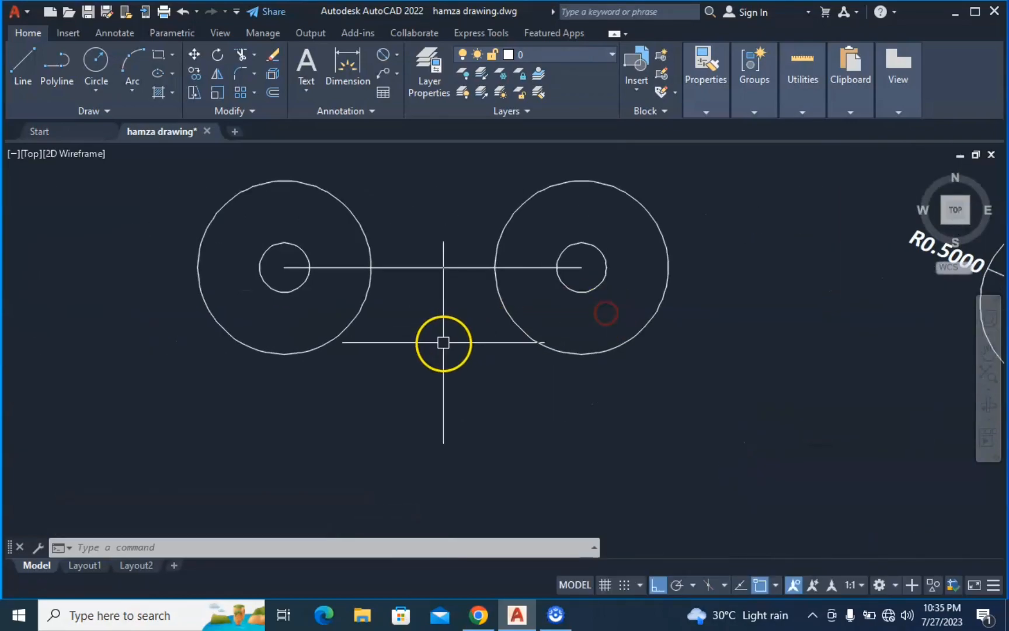
pyautogui.write('c')
pyautogui.press('Return')
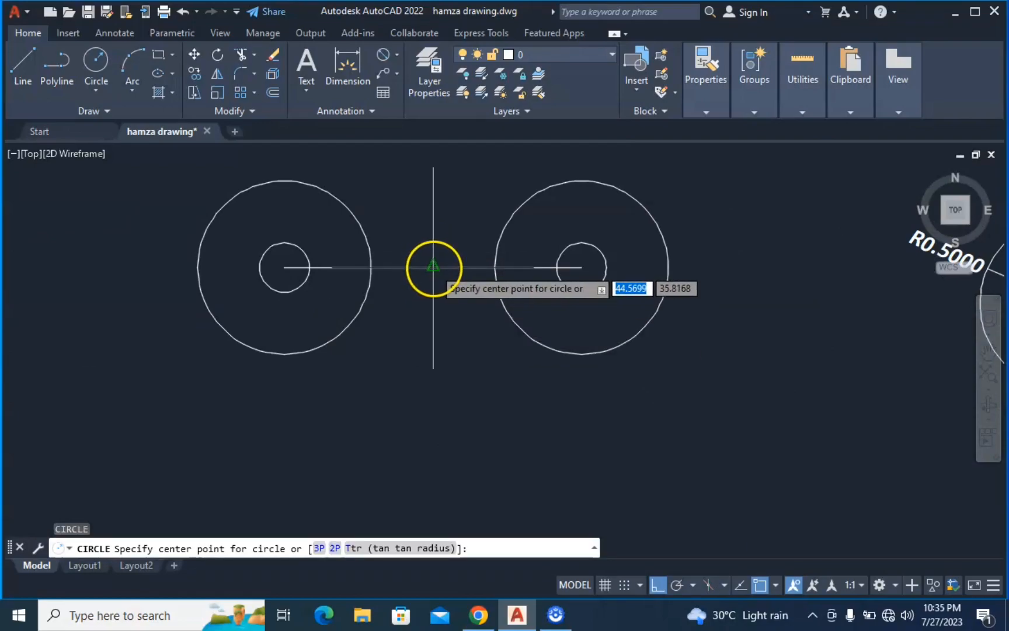
pyautogui.click(433, 267)
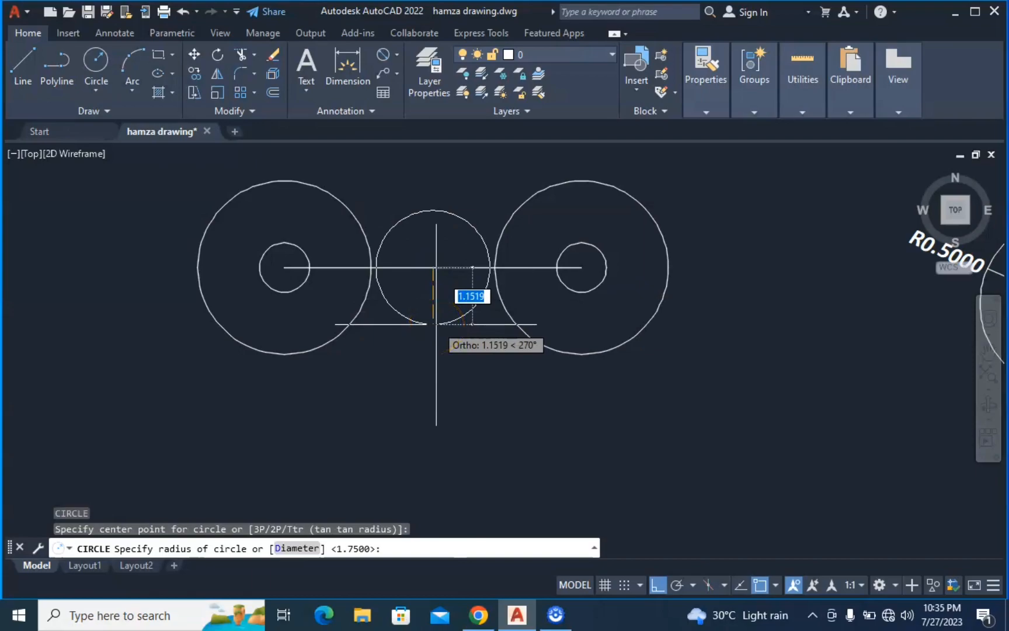
pyautogui.press('Return')
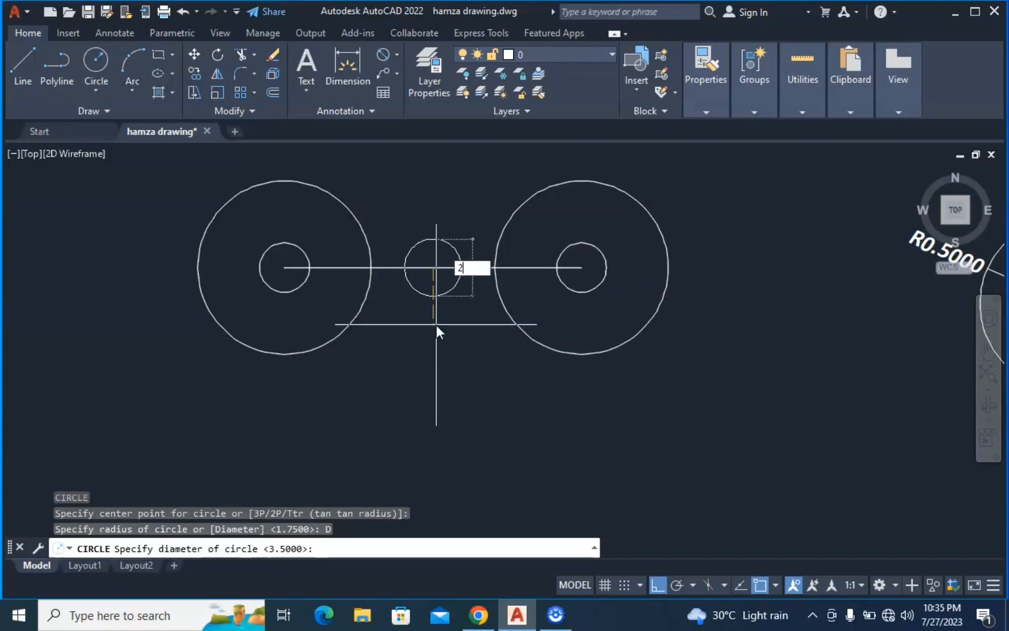
pyautogui.press('Return')
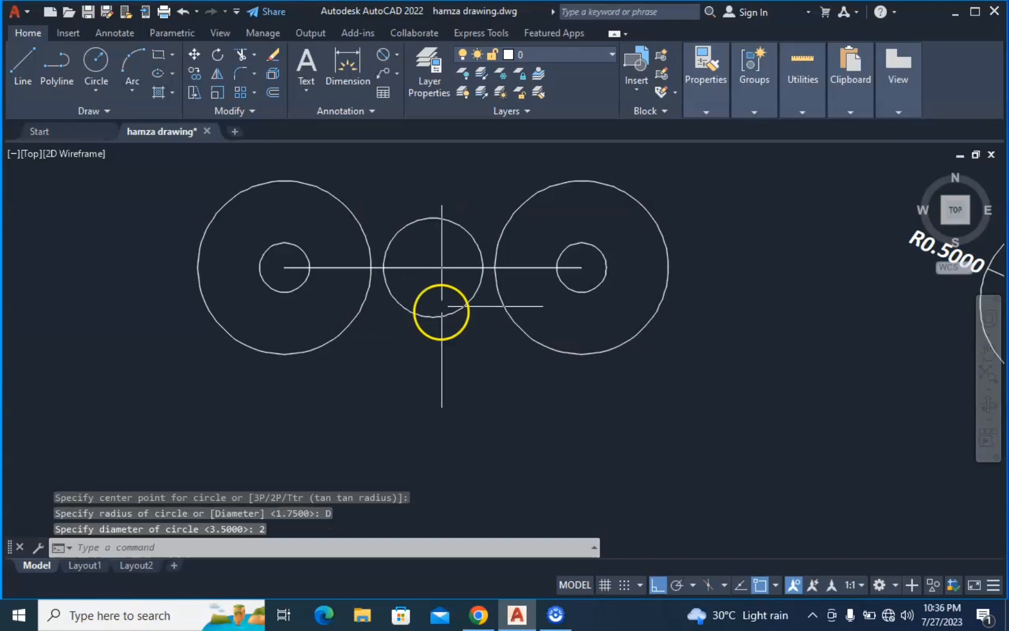
pyautogui.scroll(-2, 466, 320)
pyautogui.moveTo(690, 375); pyautogui.dragTo(390, 379, button='middle')
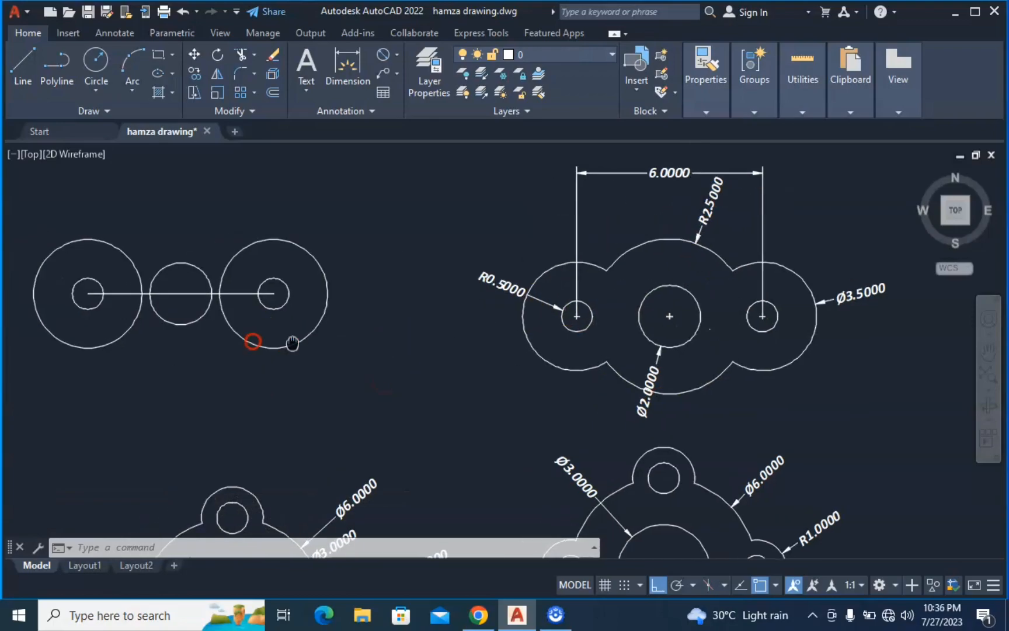
pyautogui.moveTo(252, 343); pyautogui.dragTo(397, 347, button='middle')
pyautogui.press('Return')
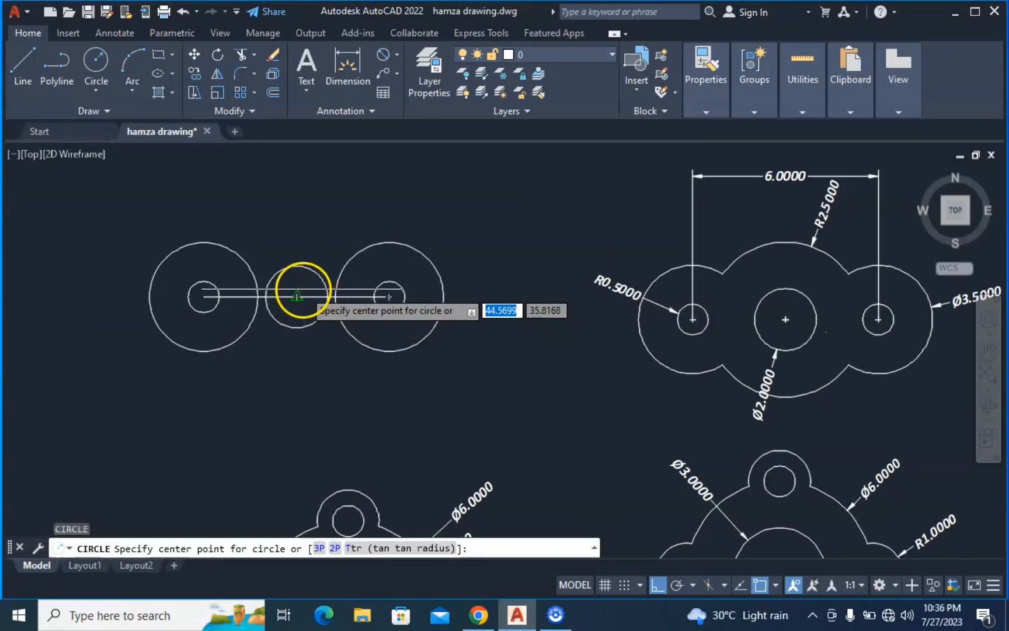
pyautogui.click(296, 297)
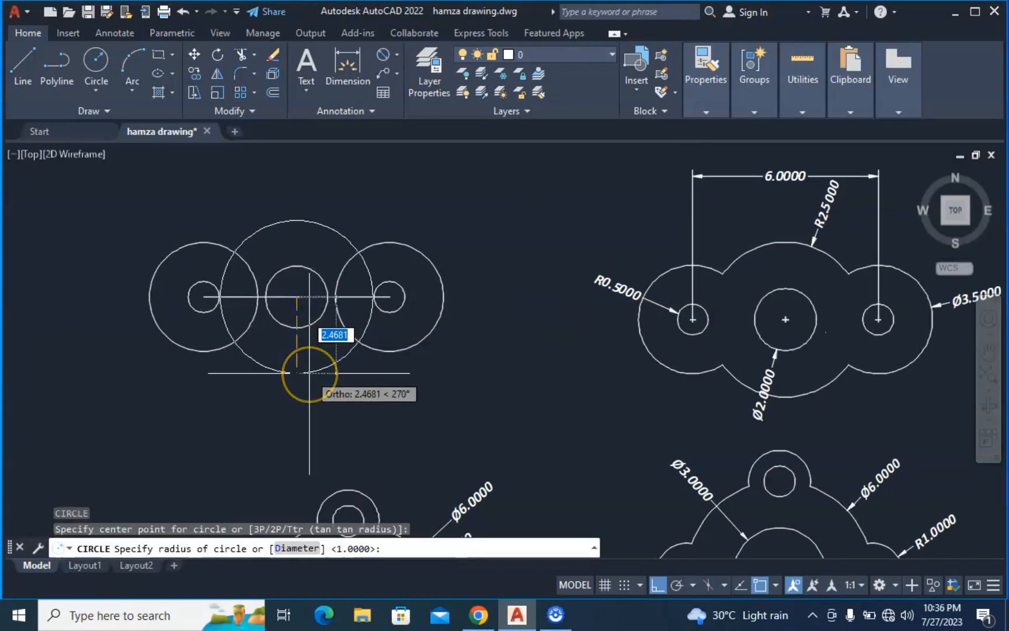
pyautogui.write('R')
pyautogui.press('Return')
pyautogui.write('2,')
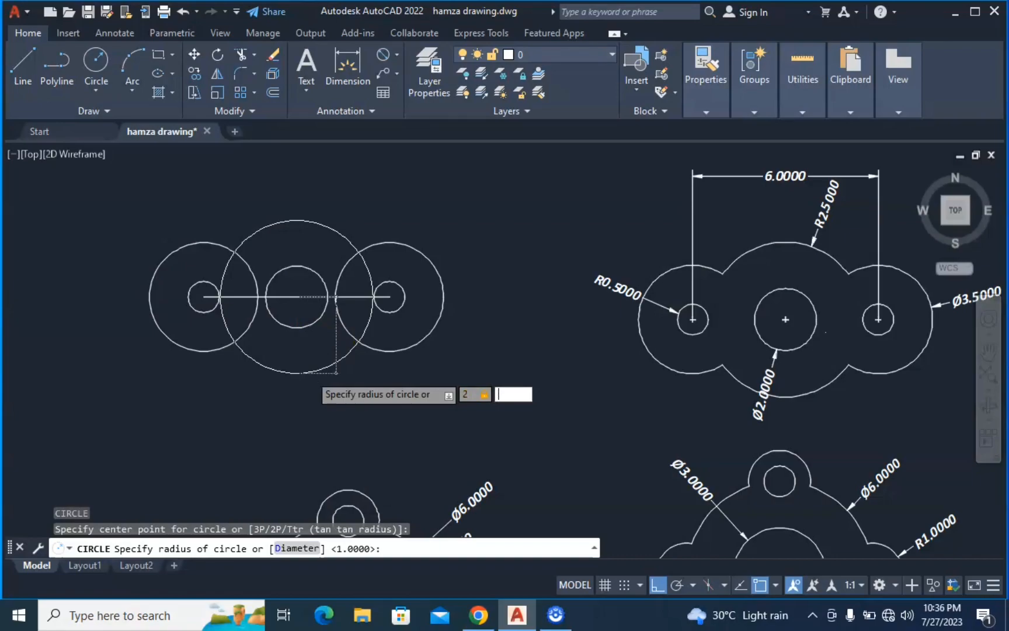
pyautogui.press('Escape')
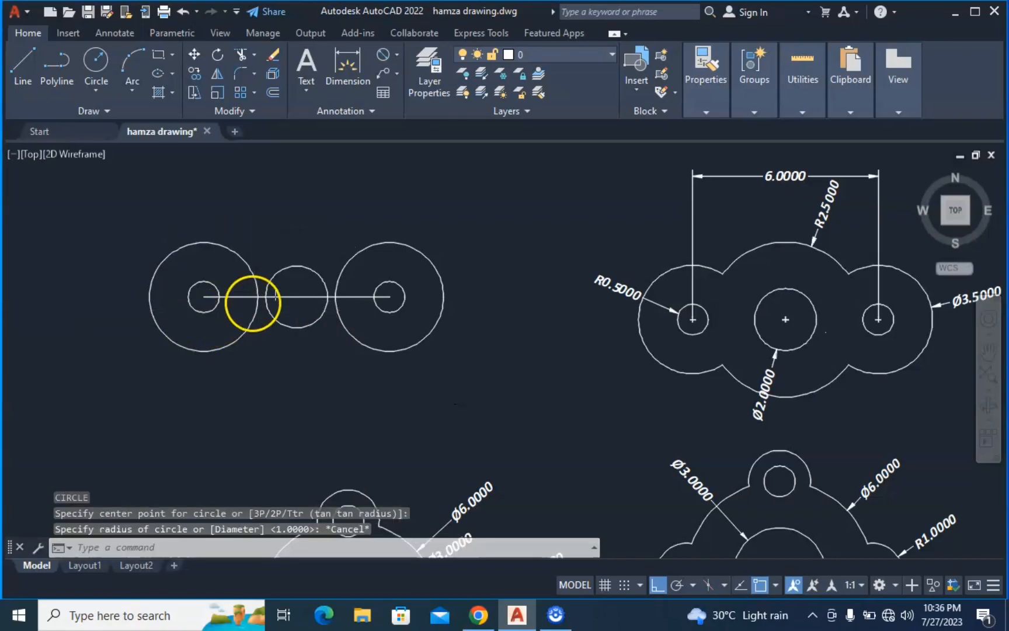
pyautogui.press('Return')
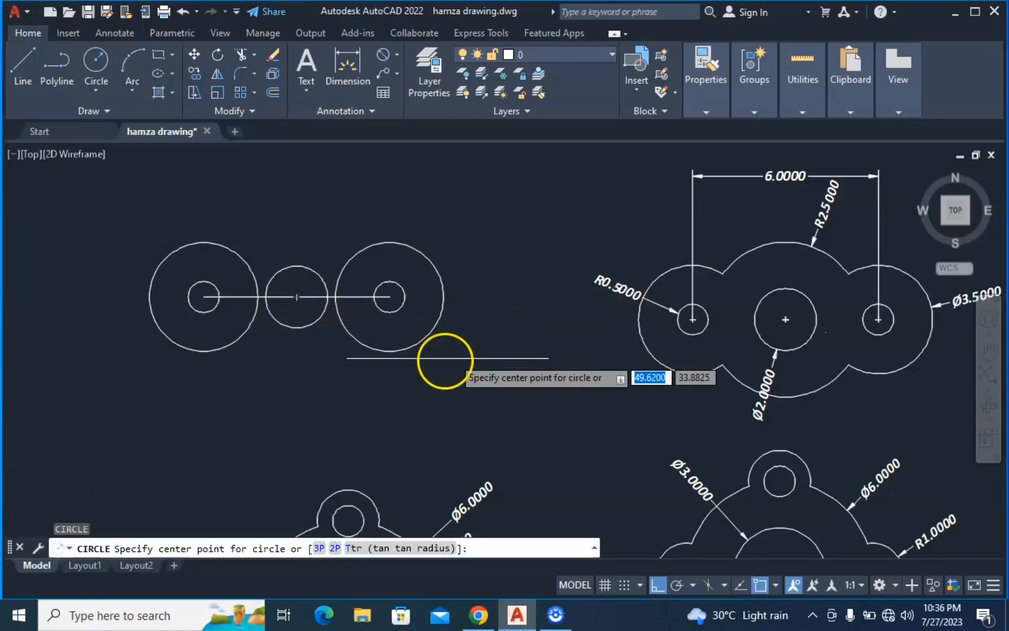
pyautogui.press('Escape')
# Check the reference plate's middle lobe radius and draw a 2.5-radius circle concentric with the 2-diameter circle.
pyautogui.moveTo(660, 324); pyautogui.dragTo(560, 356, button='middle')
pyautogui.scroll(4, 727, 248)
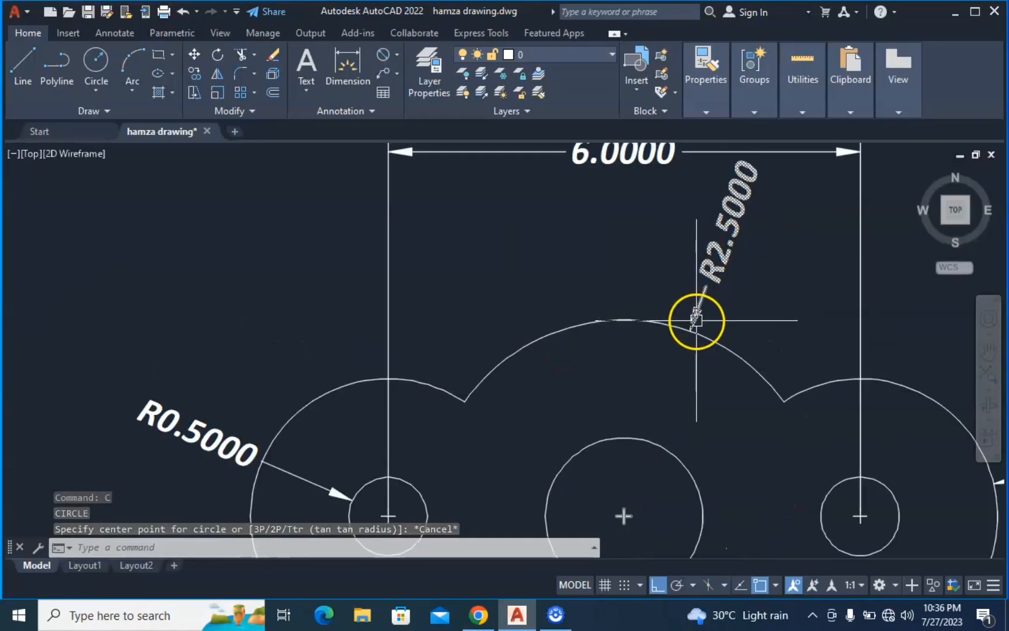
pyautogui.scroll(-6, 727, 248)
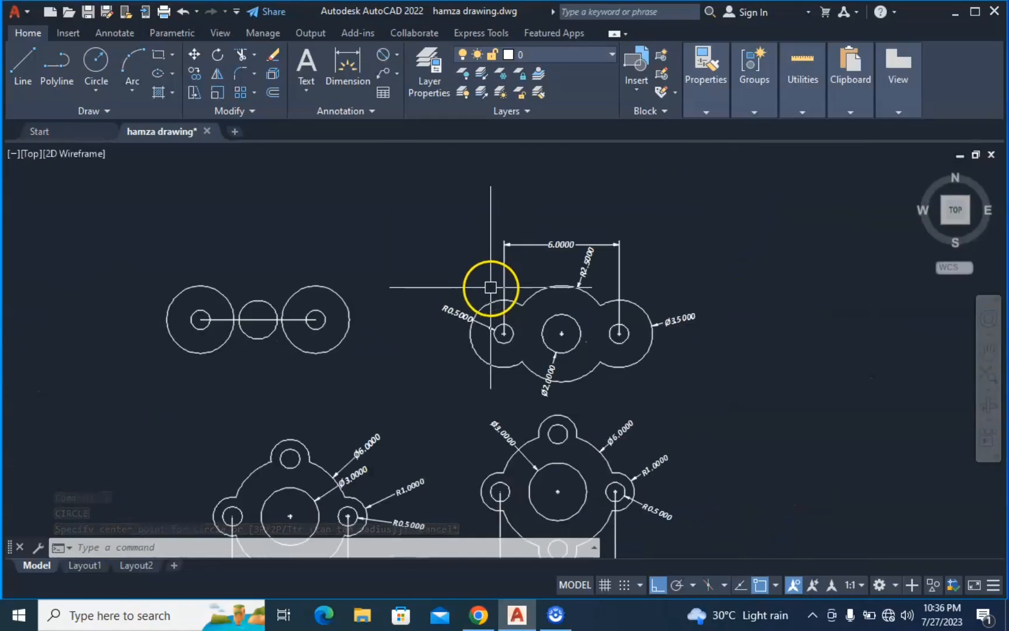
pyautogui.moveTo(382, 350); pyautogui.dragTo(621, 300, button='middle')
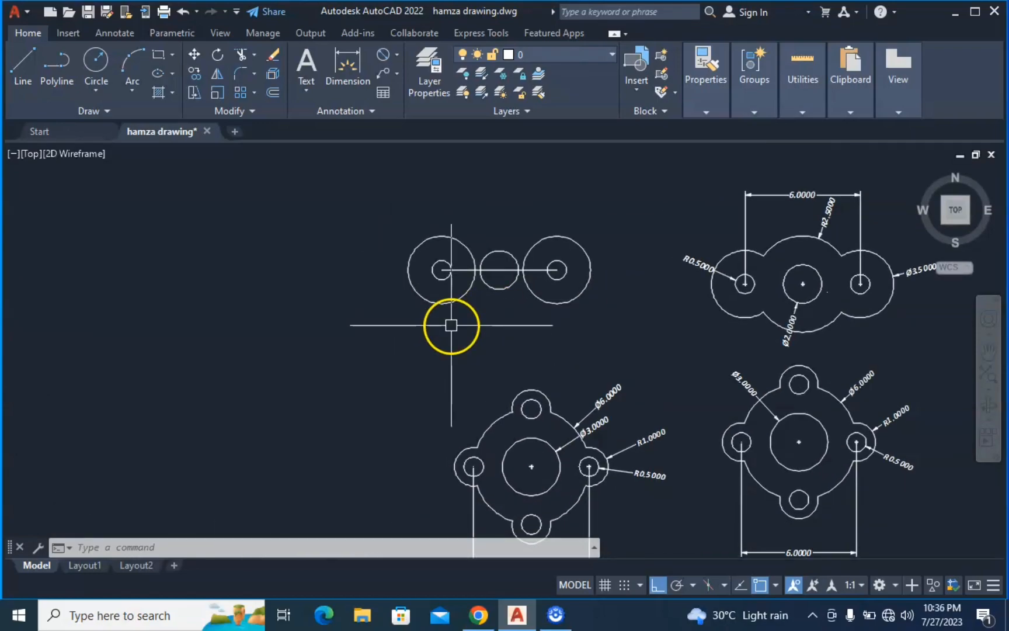
pyautogui.press('Return')
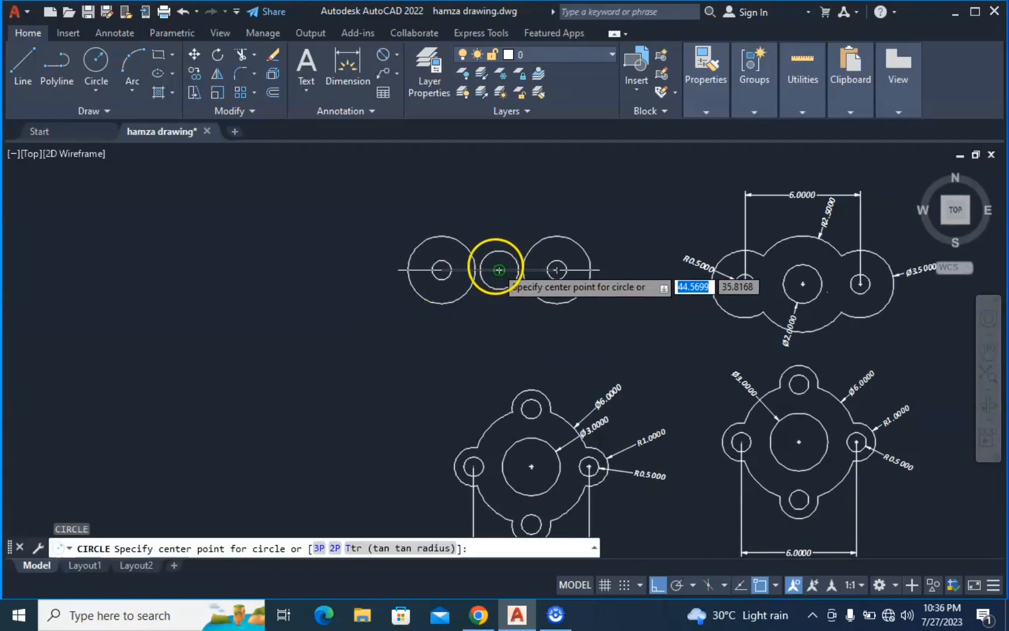
pyautogui.click(499, 269)
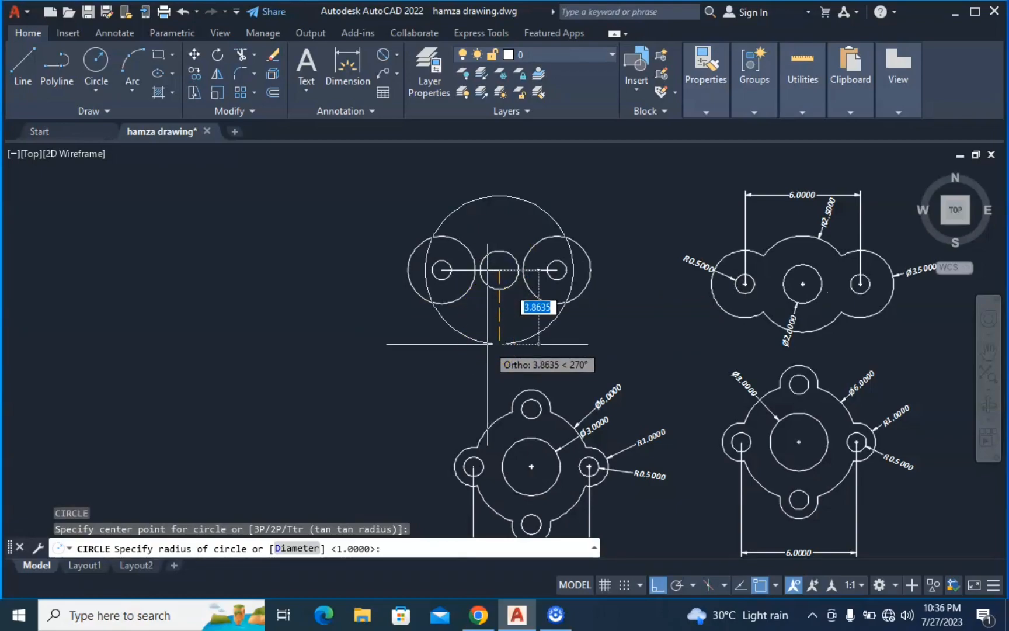
pyautogui.write('2.5')
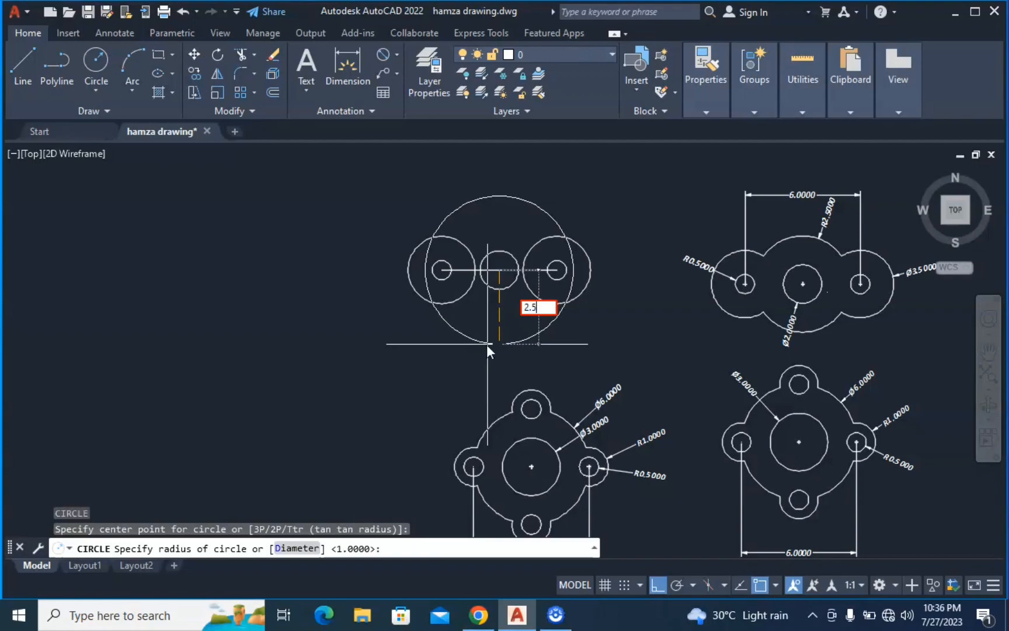
pyautogui.press('Return')
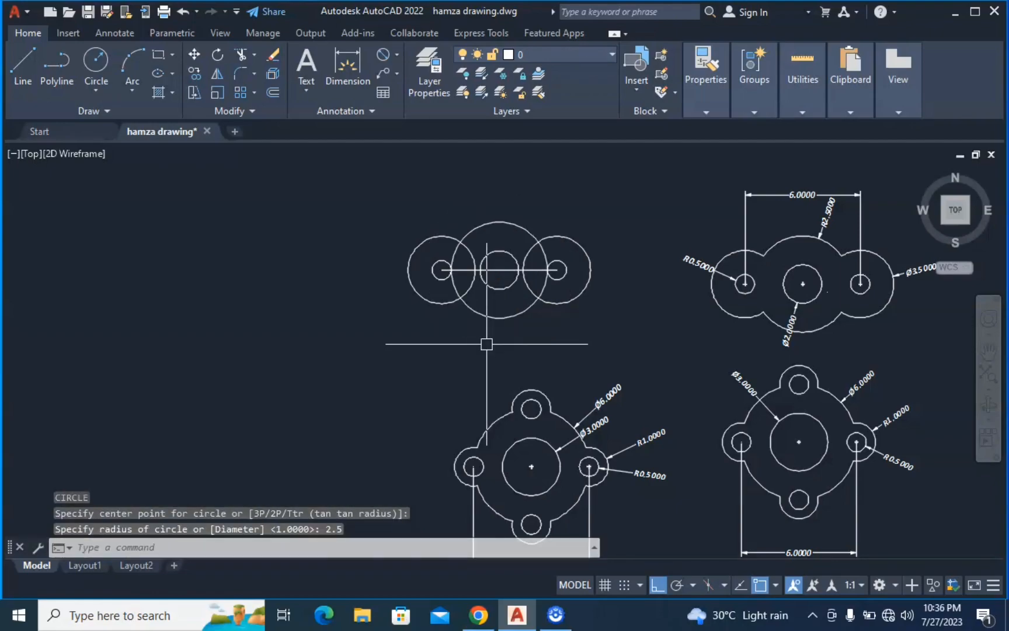
pyautogui.scroll(2, 486, 316)
pyautogui.press('Escape')
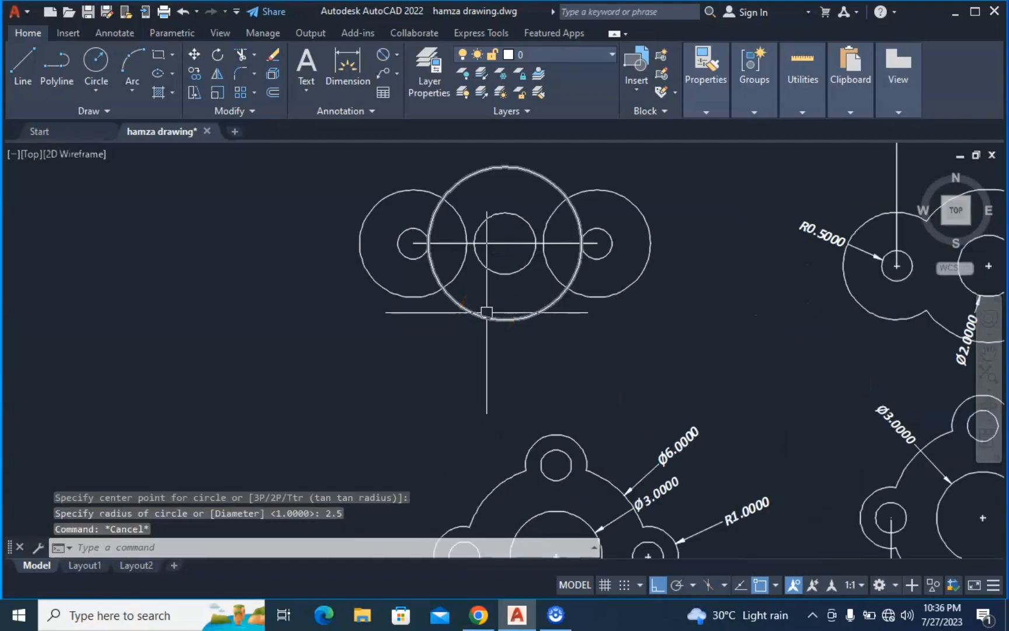
# Trim the overlapping inner arcs where the two side lobes cross the middle lobe, leaving one continuous plate outline.
pyautogui.press('Return')
pyautogui.press('Return')
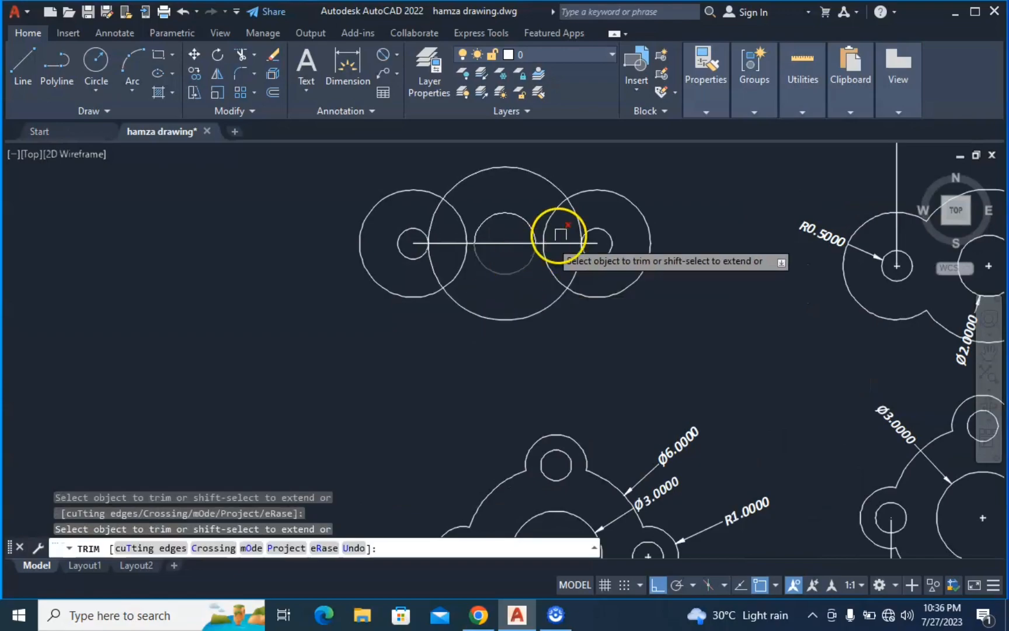
pyautogui.moveTo(596, 215); pyautogui.dragTo(537, 213)
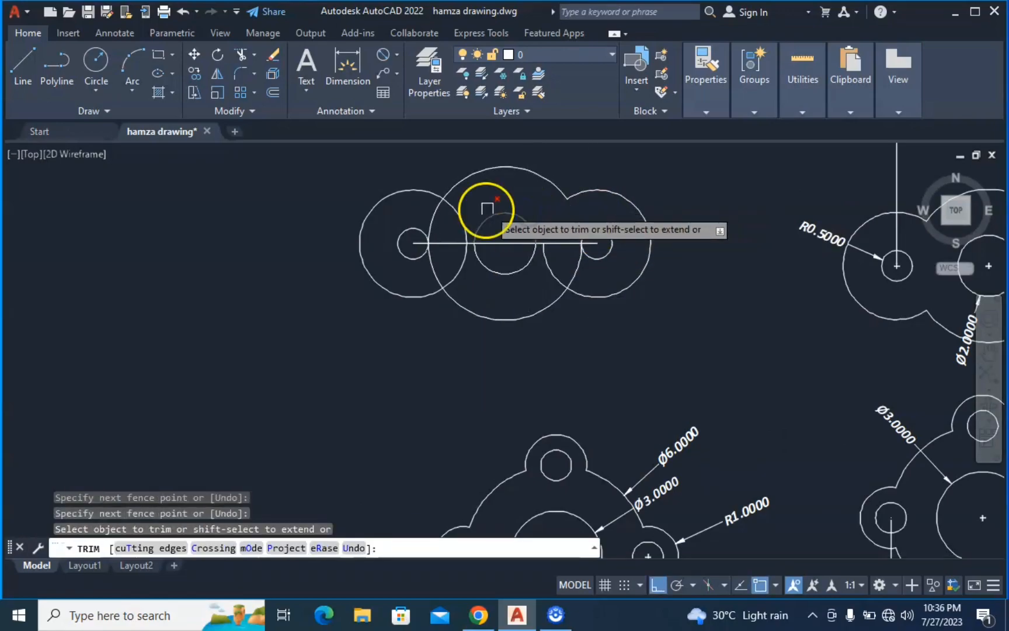
pyautogui.moveTo(463, 195); pyautogui.dragTo(419, 208)
pyautogui.moveTo(467, 275); pyautogui.dragTo(434, 281)
pyautogui.moveTo(597, 279); pyautogui.dragTo(527, 275)
# Trim away all segments of the horizontal construction line inside the three-lobed plate and its holes.
pyautogui.click(559, 241)
pyautogui.click(503, 245)
pyautogui.click(446, 245)
pyautogui.click(409, 241)
pyautogui.click(582, 243)
pyautogui.scroll(4, 595, 243)
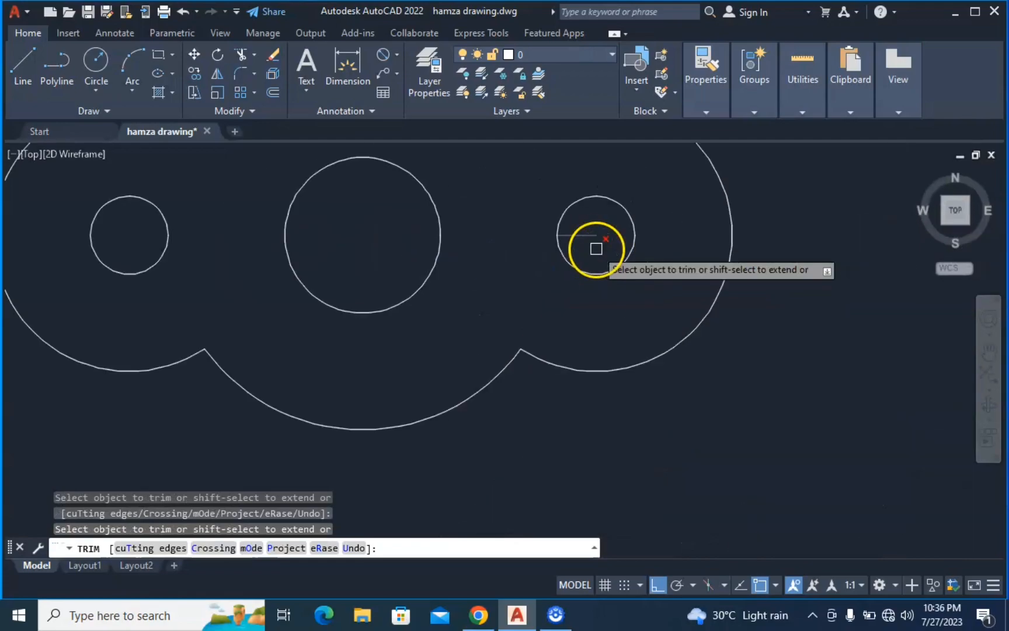
pyautogui.scroll(-3, 591, 305)
pyautogui.moveTo(527, 285); pyautogui.dragTo(500, 310, button='middle')
pyautogui.press('Escape')
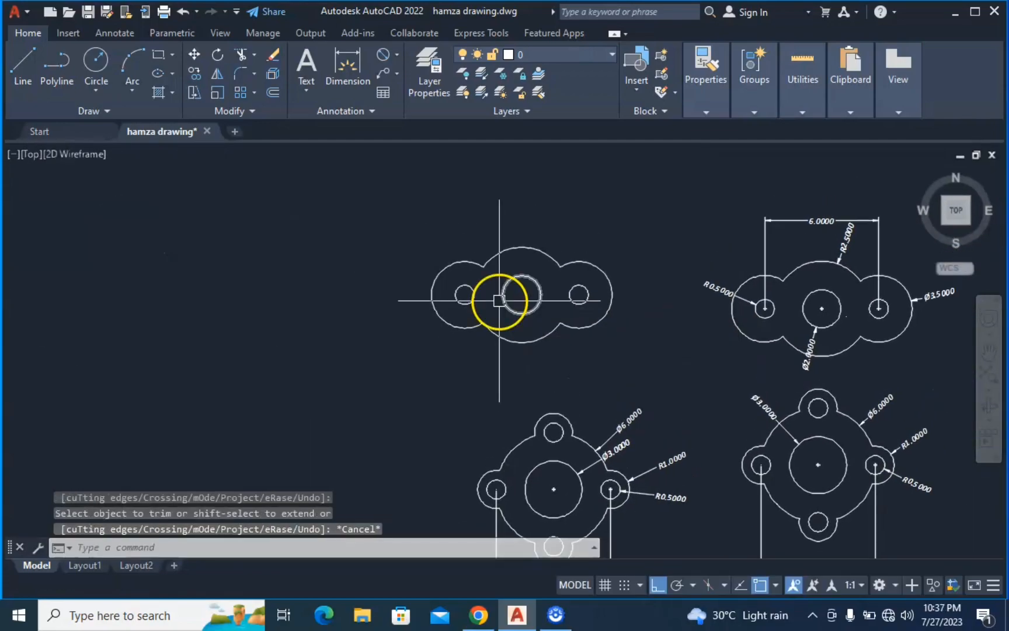
# Add diameter dimensions to the redrawn plate's right lobe and to its middle hole.
pyautogui.click(397, 54)
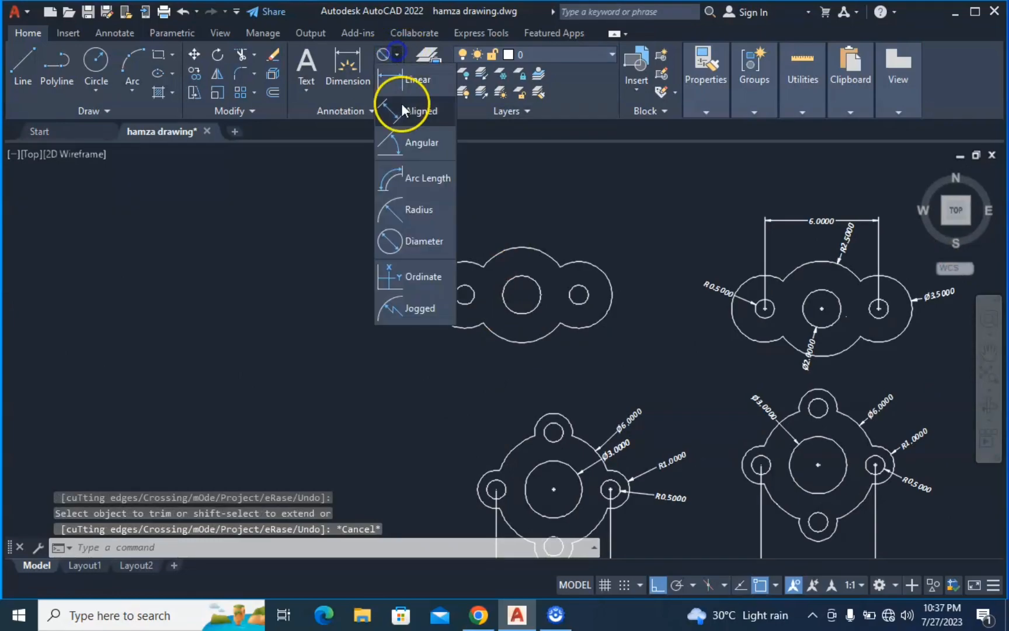
pyautogui.click(415, 239)
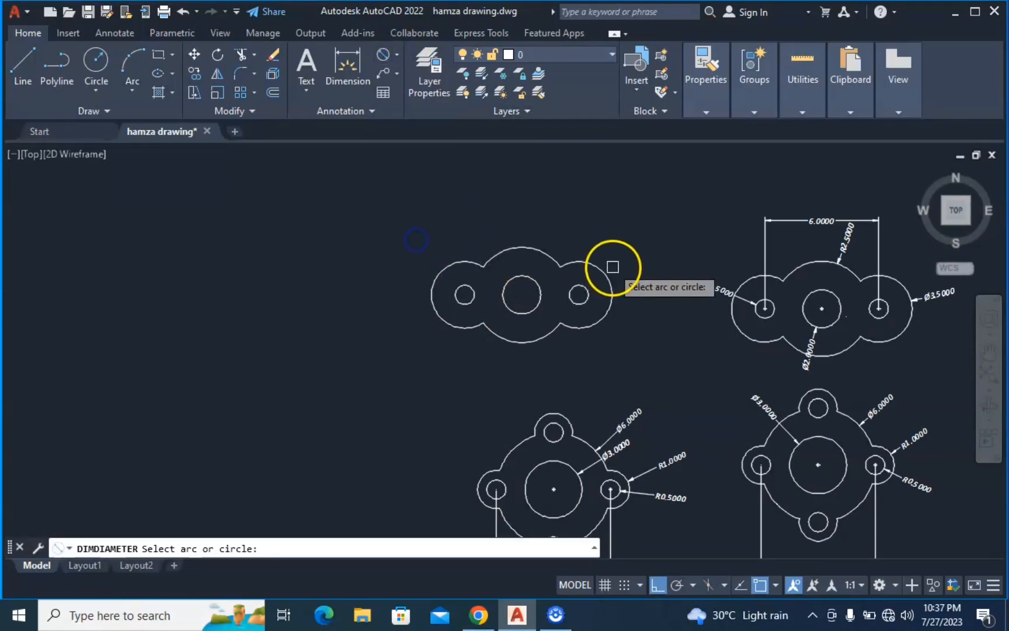
pyautogui.click(612, 270)
pyautogui.click(633, 239)
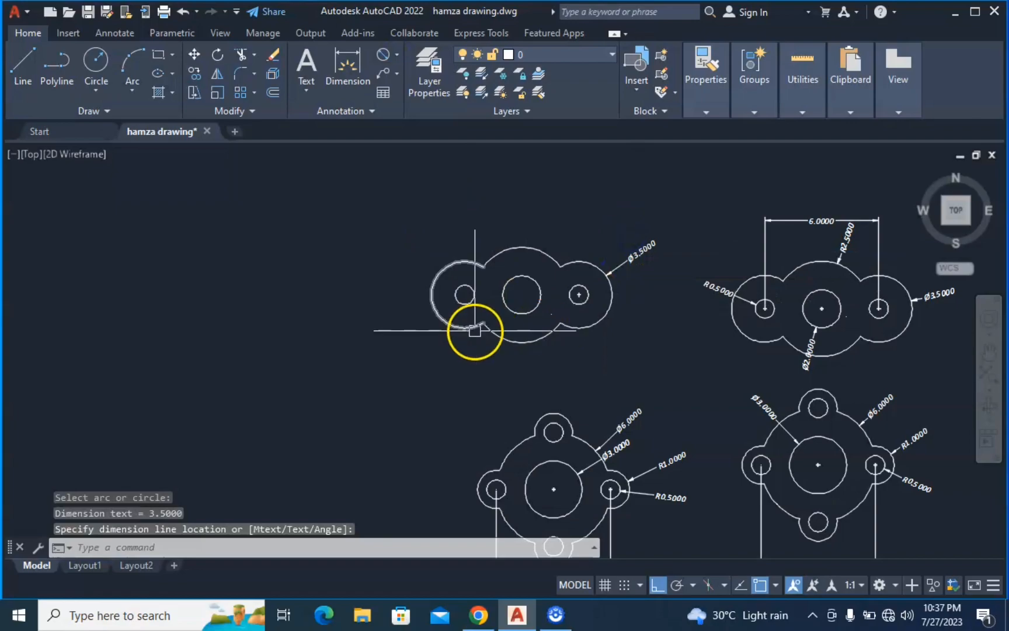
pyautogui.press('Return')
pyautogui.click(508, 314)
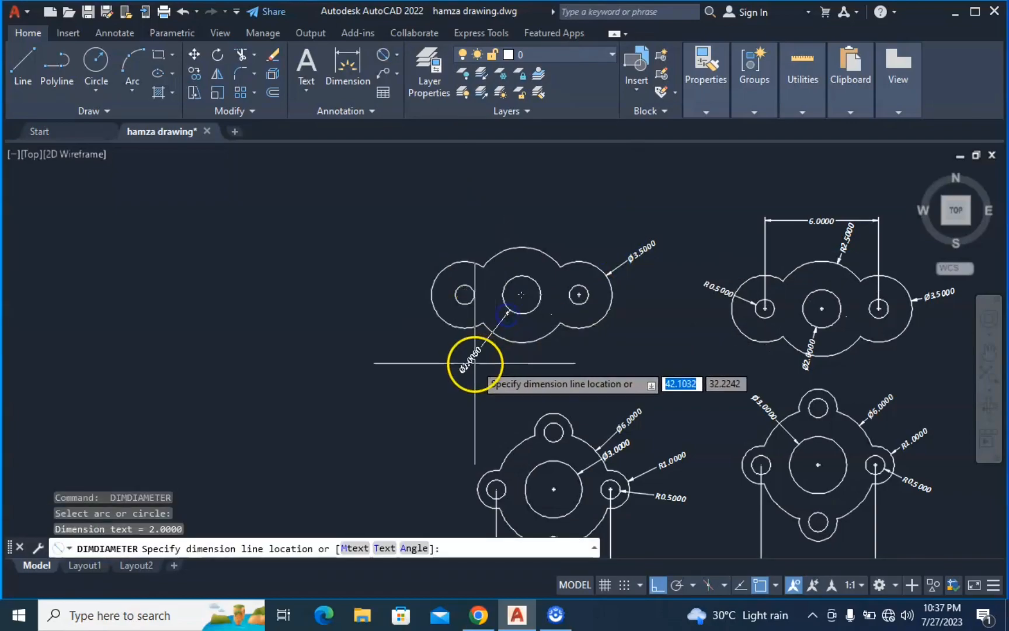
pyautogui.click(473, 353)
# Add radius dimensions to the redrawn plate's small left hole and to the upper arc of its middle lobe.
pyautogui.scroll(4, 499, 384)
pyautogui.scroll(-2, 508, 366)
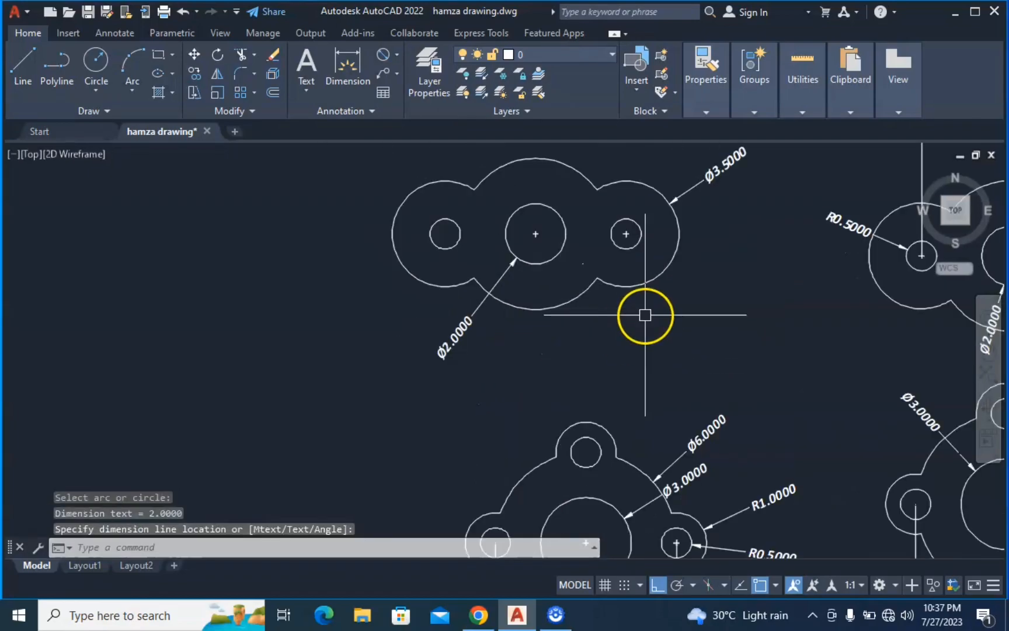
pyautogui.moveTo(644, 315); pyautogui.dragTo(553, 398, button='middle')
pyautogui.moveTo(456, 323); pyautogui.dragTo(463, 350, button='middle')
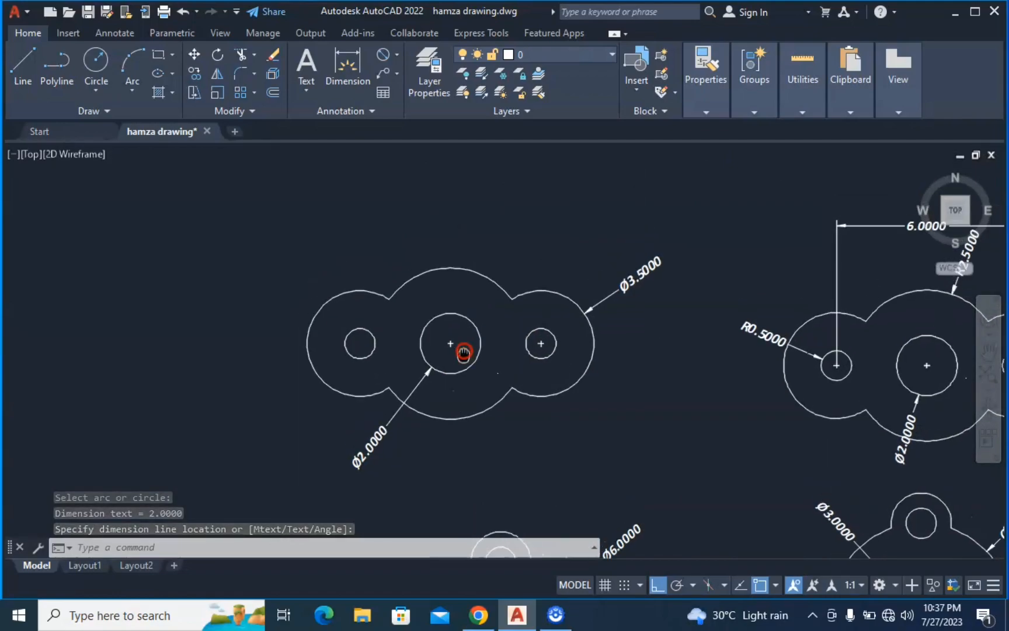
pyautogui.click(397, 54)
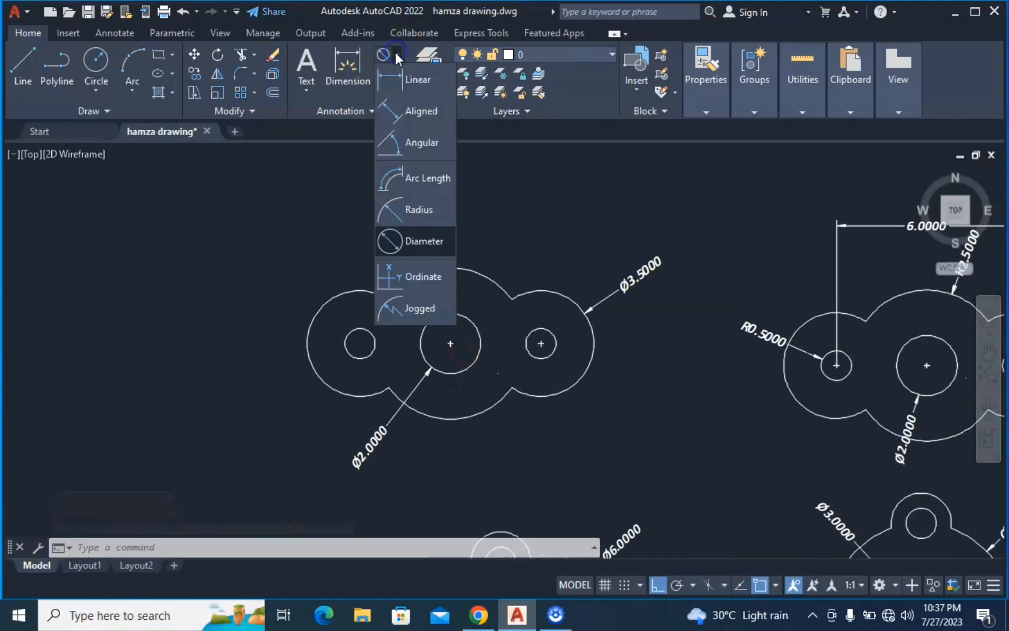
pyautogui.click(423, 211)
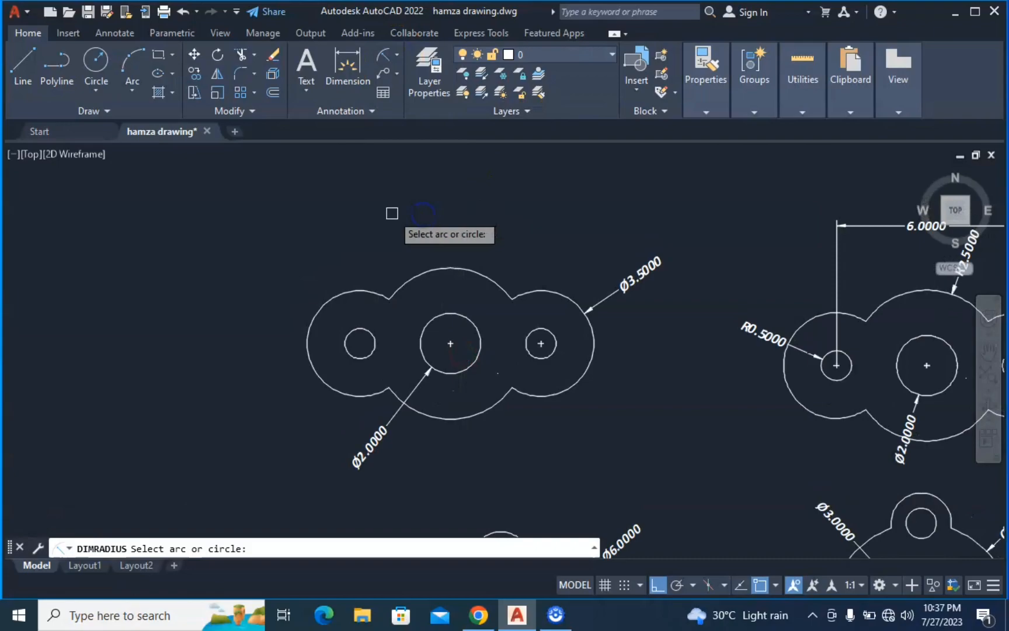
pyautogui.click(353, 337)
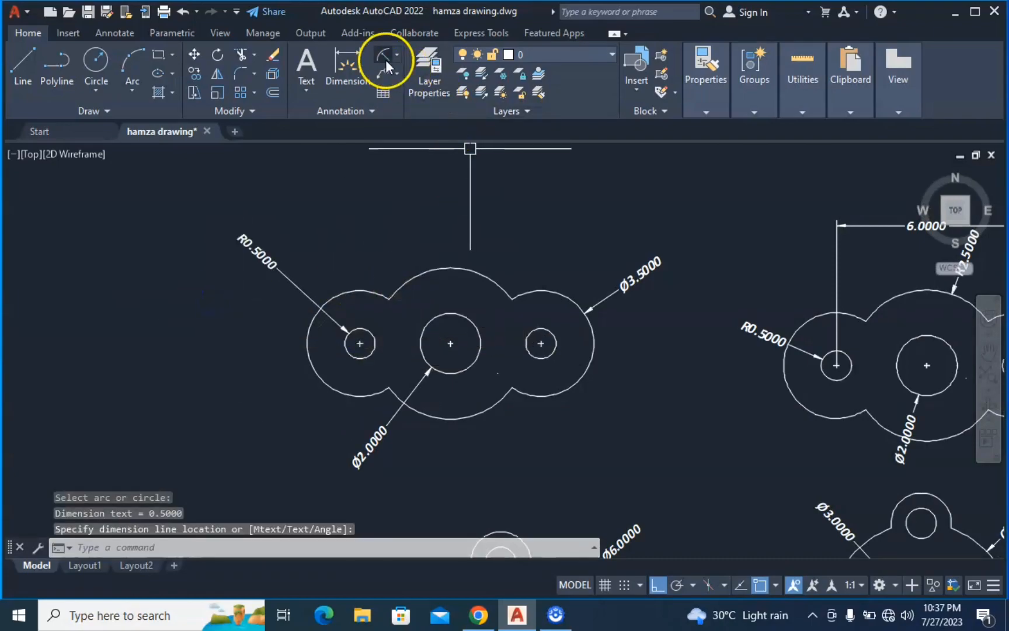
pyautogui.press('Return')
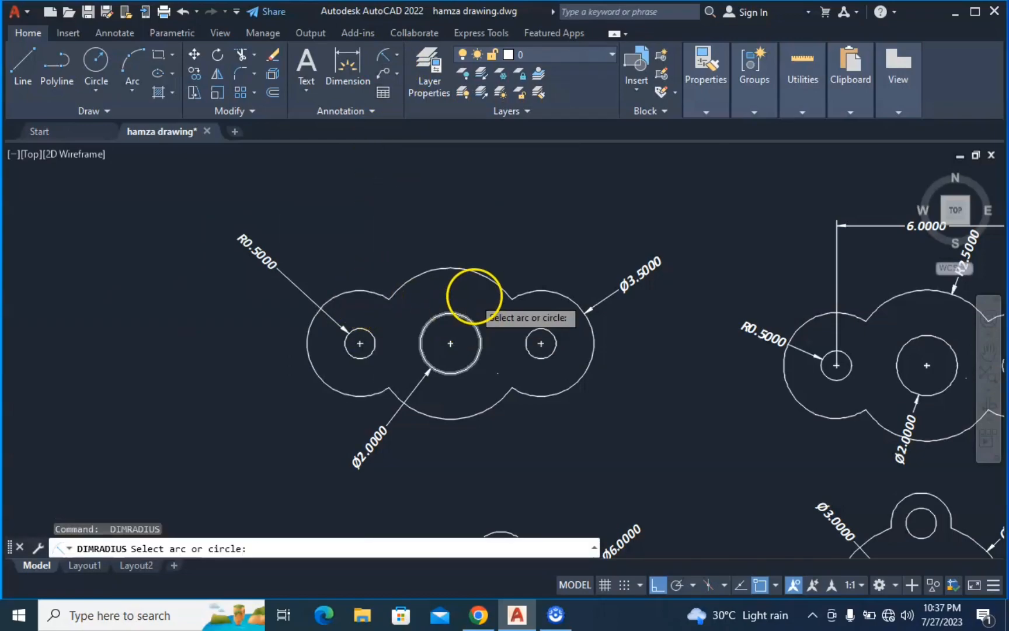
pyautogui.click(480, 260)
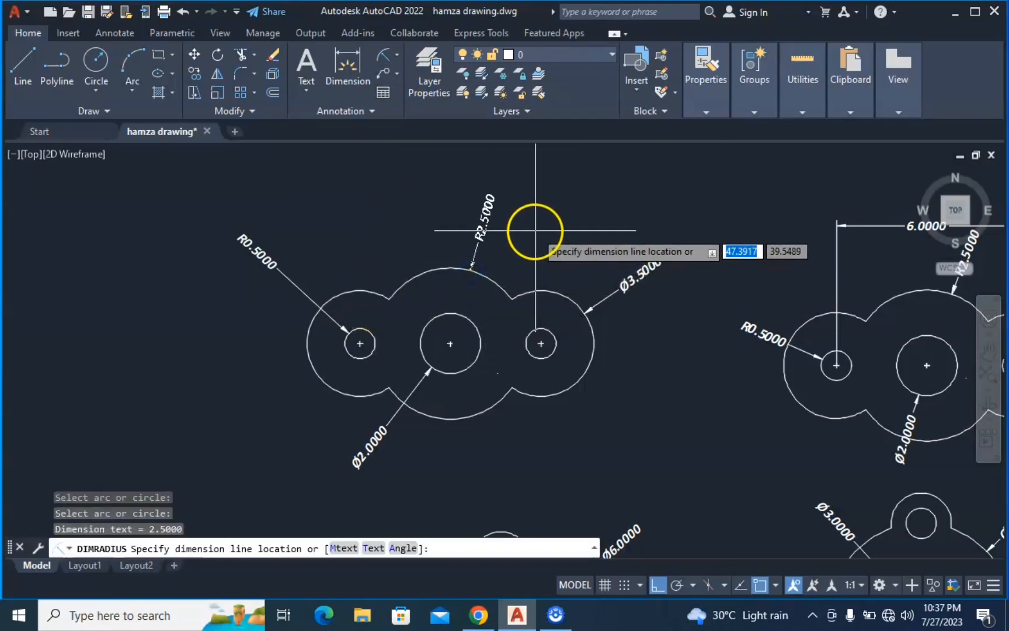
# Add a linear dimension between the centres of the two small outer holes, placed above the redrawn plate.
pyautogui.scroll(3, 467, 248)
pyautogui.scroll(-5, 467, 257)
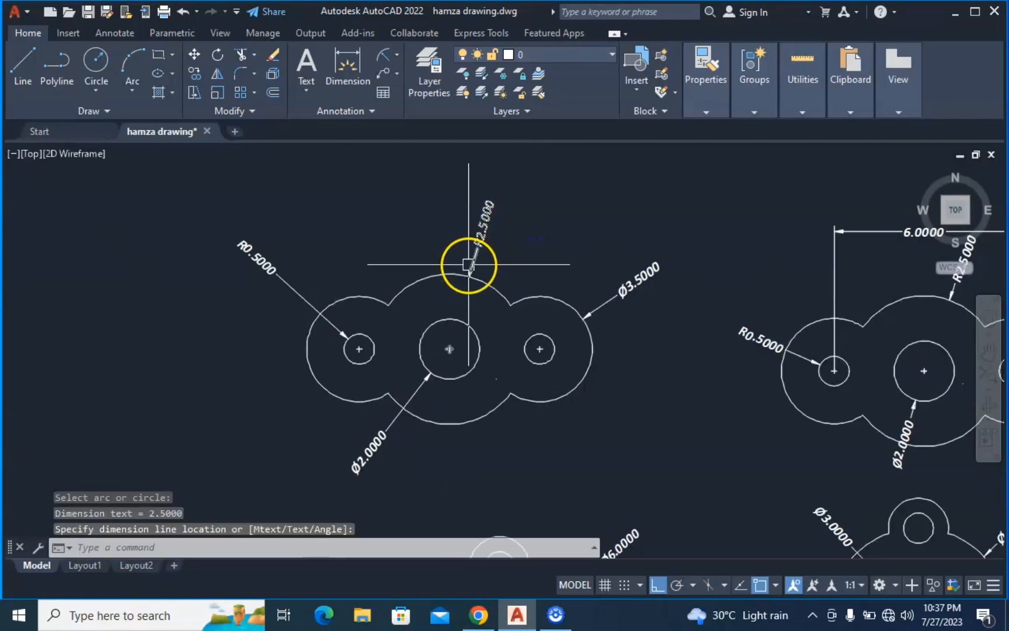
pyautogui.write('dli')
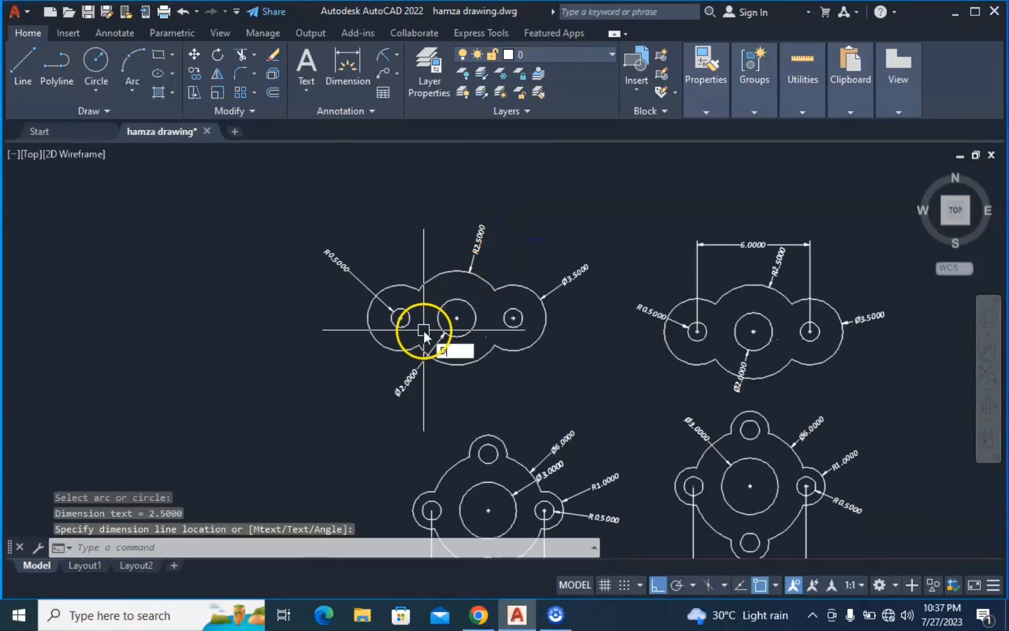
pyautogui.press('Return')
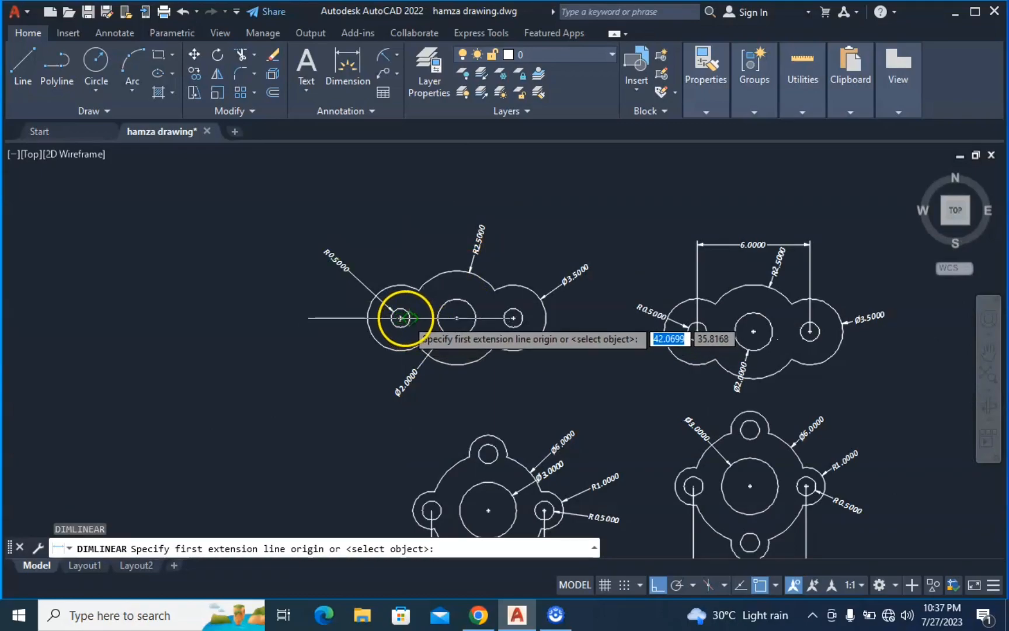
pyautogui.click(401, 318)
pyautogui.click(513, 318)
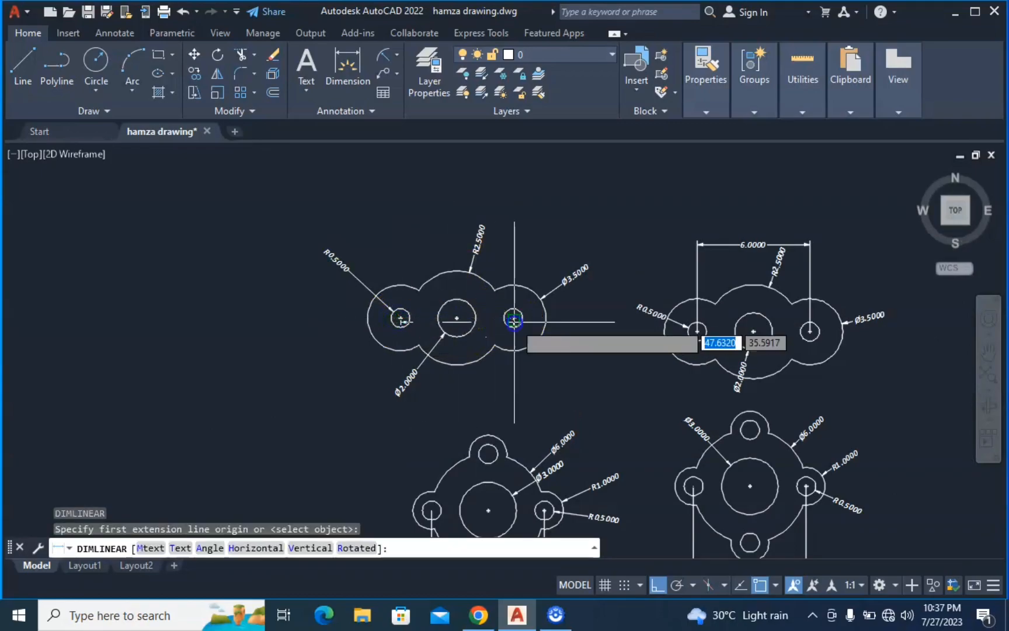
pyautogui.click(514, 193)
pyautogui.scroll(2, 441, 203)
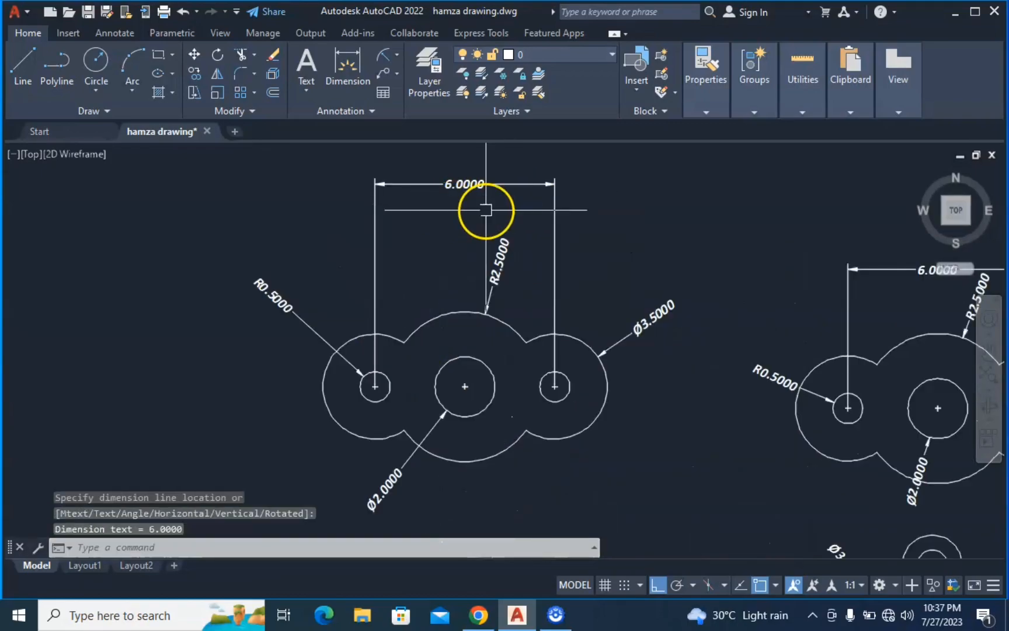
pyautogui.scroll(-4, 540, 213)
pyautogui.moveTo(625, 267); pyautogui.dragTo(562, 267, button='middle')
pyautogui.scroll(2, 618, 266)
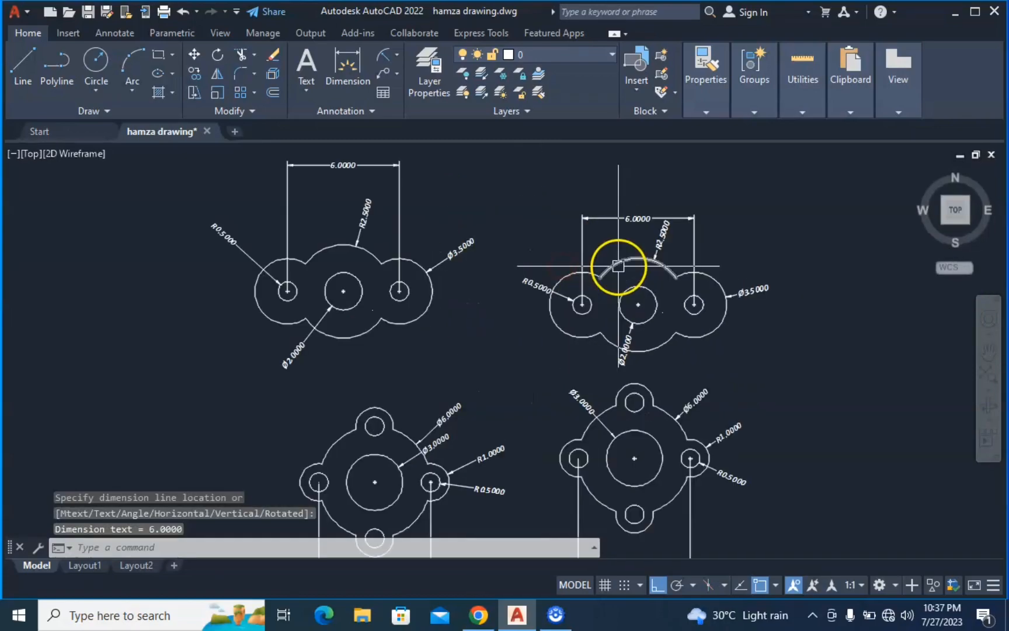
pyautogui.scroll(2, 693, 305)
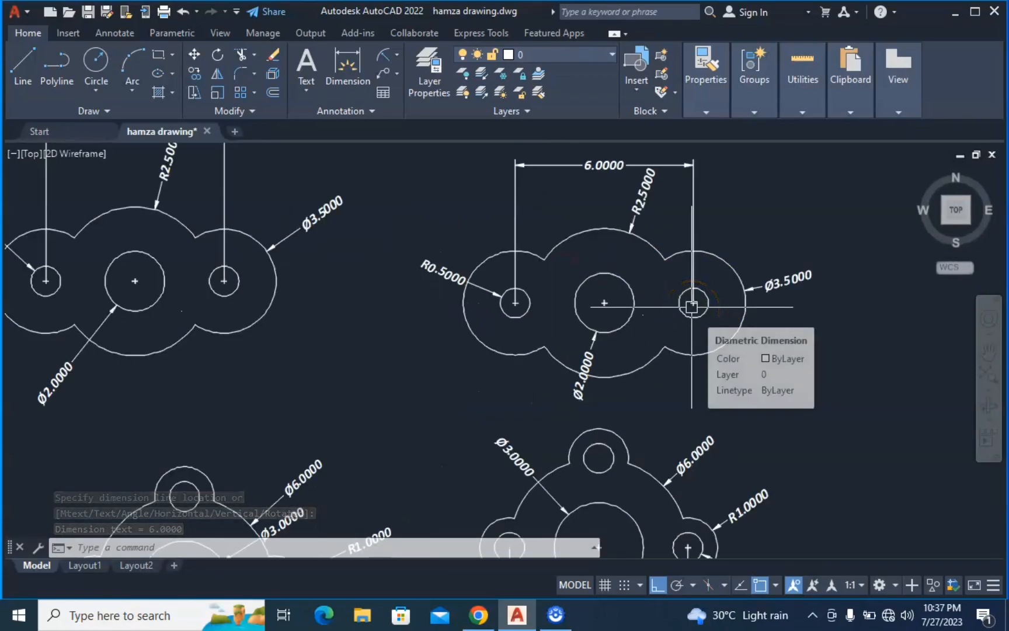